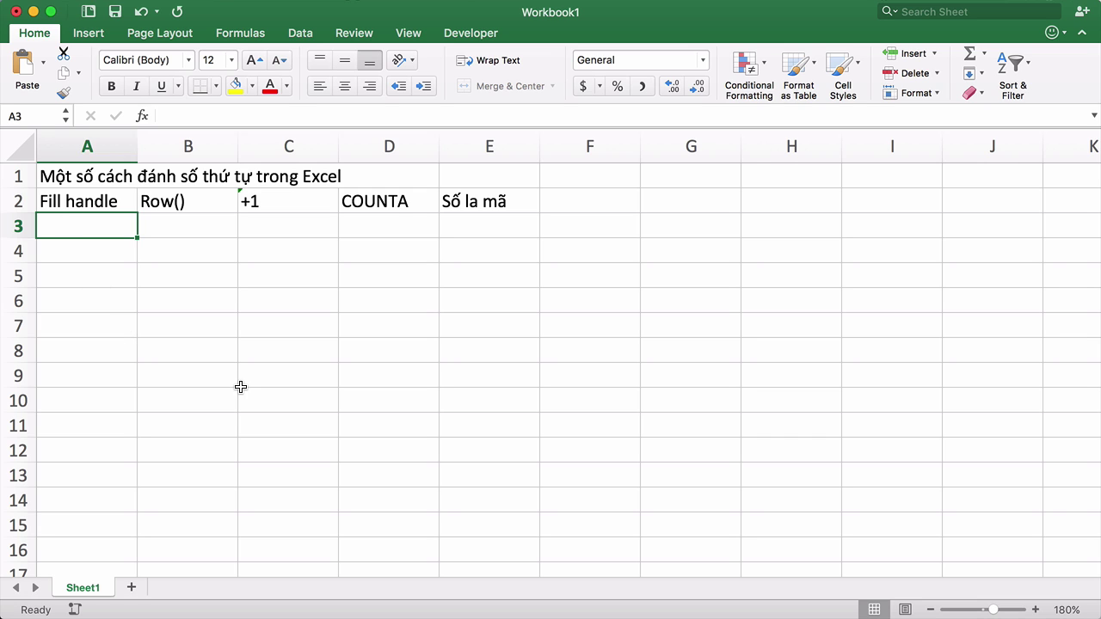
Enter 1 and 2 in A3:A4, fill down to A13, then clear the numbers
type("1")
key("Return")
type("2")
key("Return")
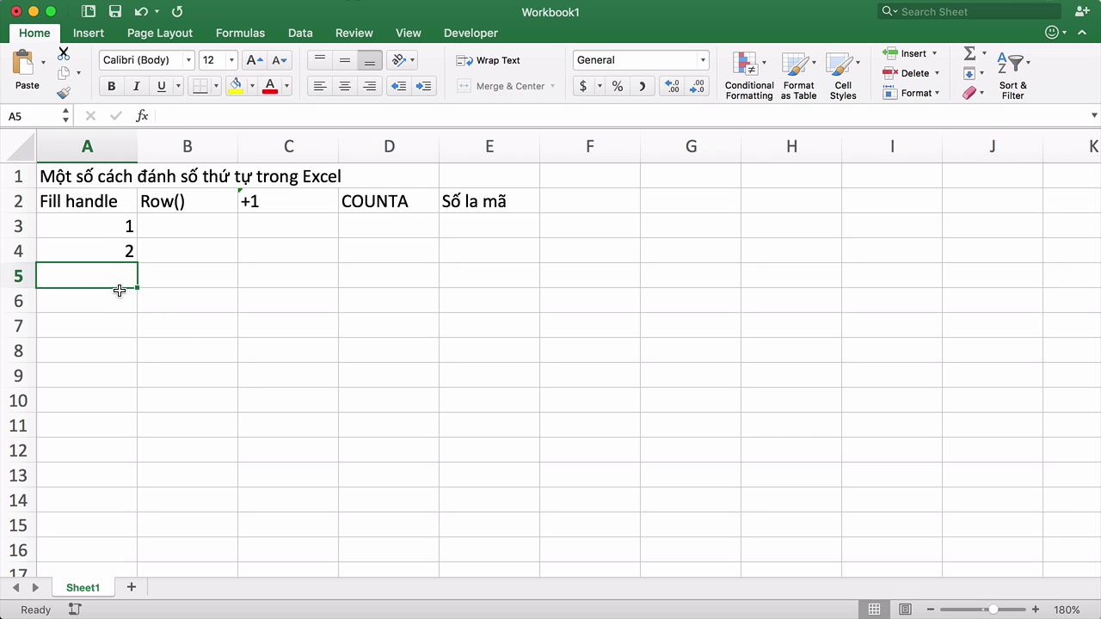
left_click_drag(103, 226, 125, 503)
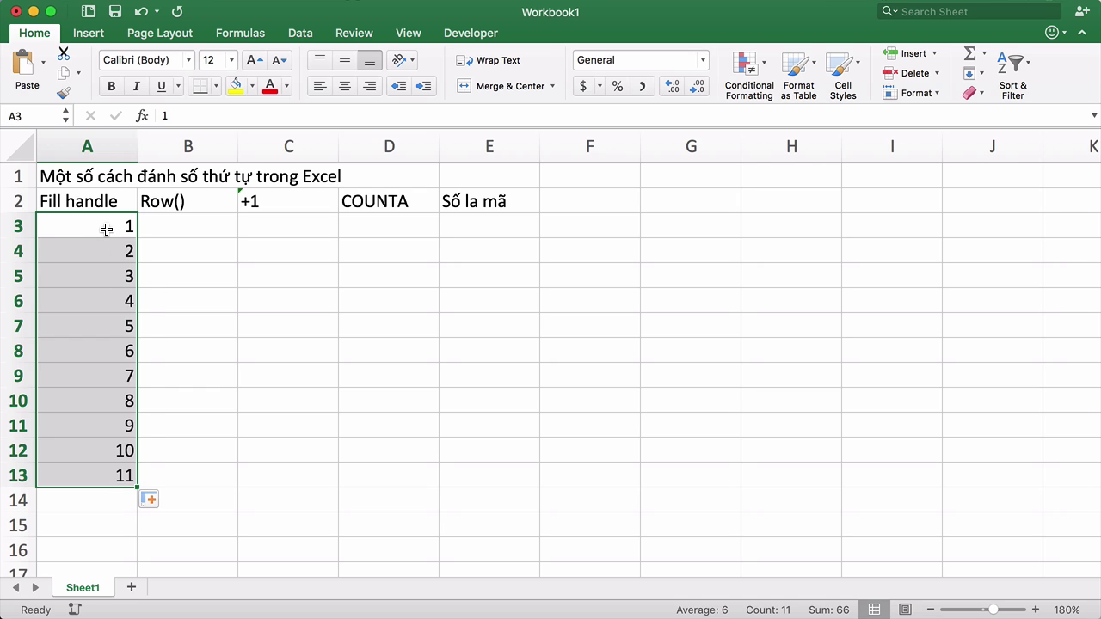
left_click_drag(106, 229, 111, 478)
key("Delete")
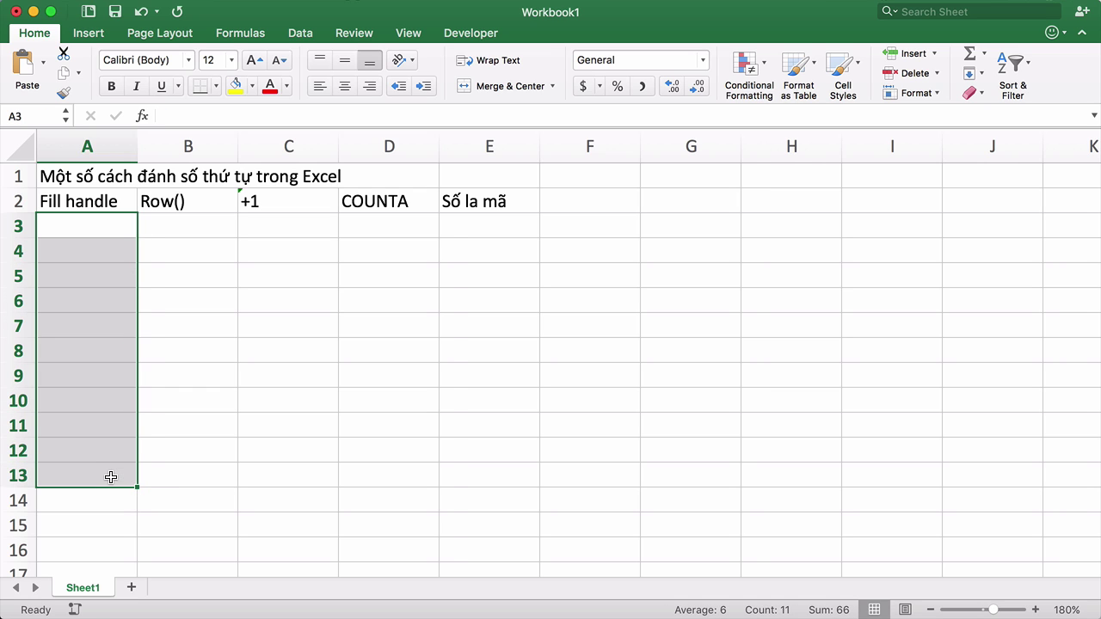
Try a 1, 3 starting pair in A3:A4, then clear it again
left_click(112, 228)
type("1")
key("Return")
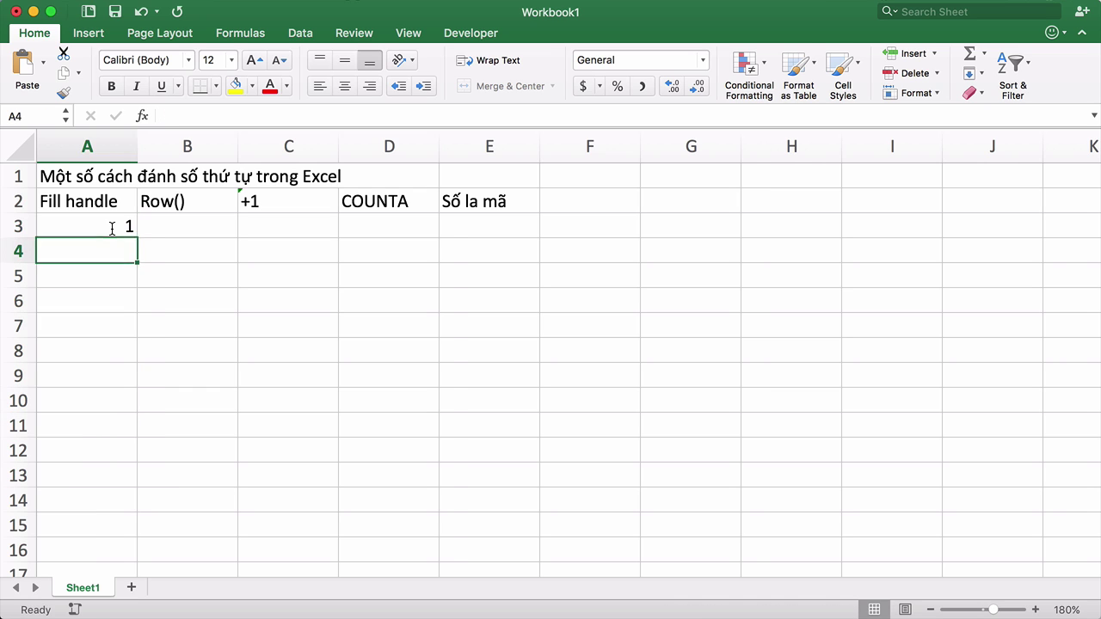
type("3")
key("Return")
left_click_drag(103, 226, 137, 511)
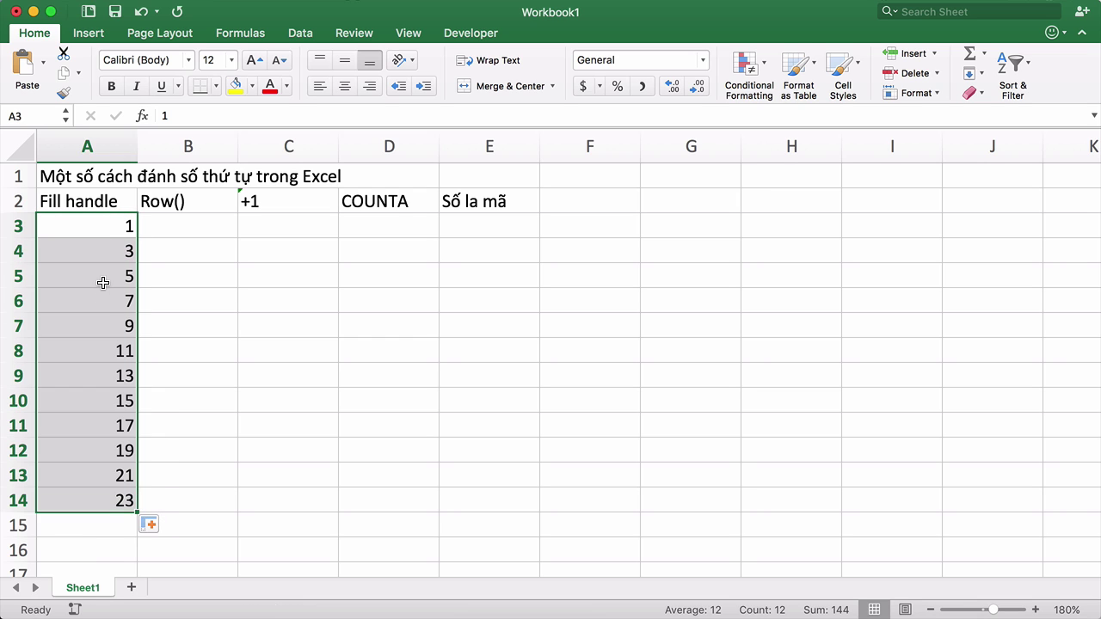
key("Delete")
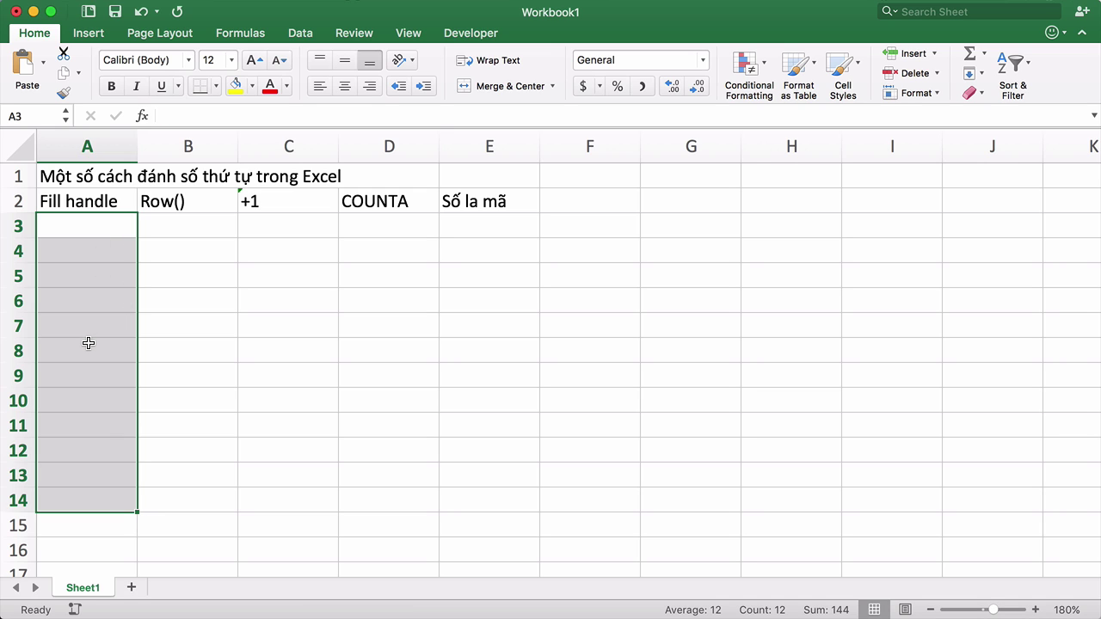
left_click(115, 224)
left_click(102, 249)
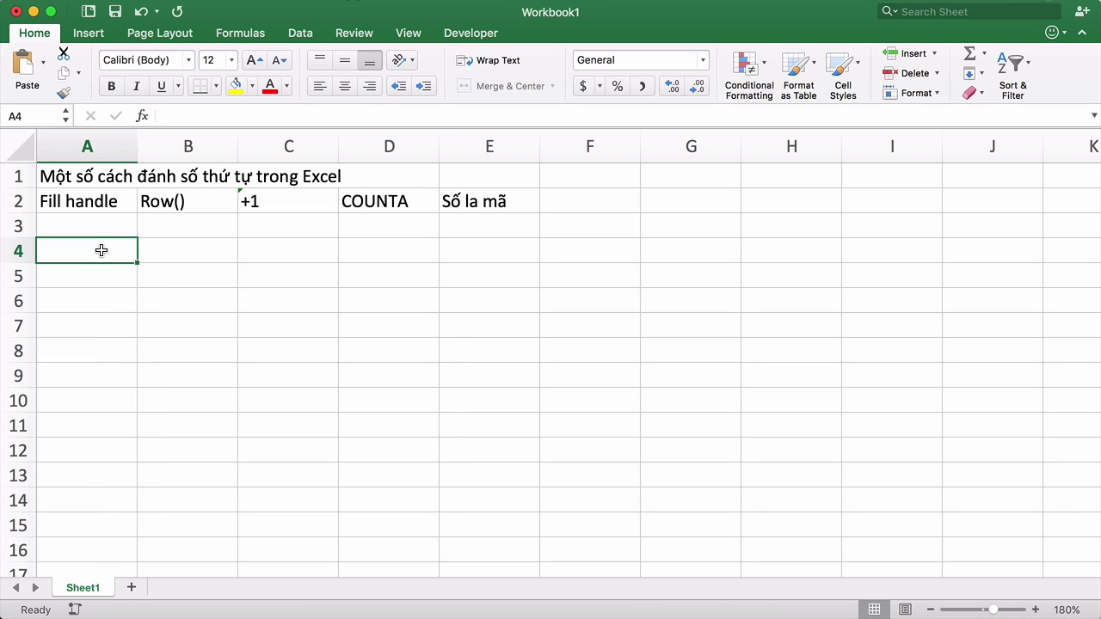
left_click_drag(103, 222, 103, 249)
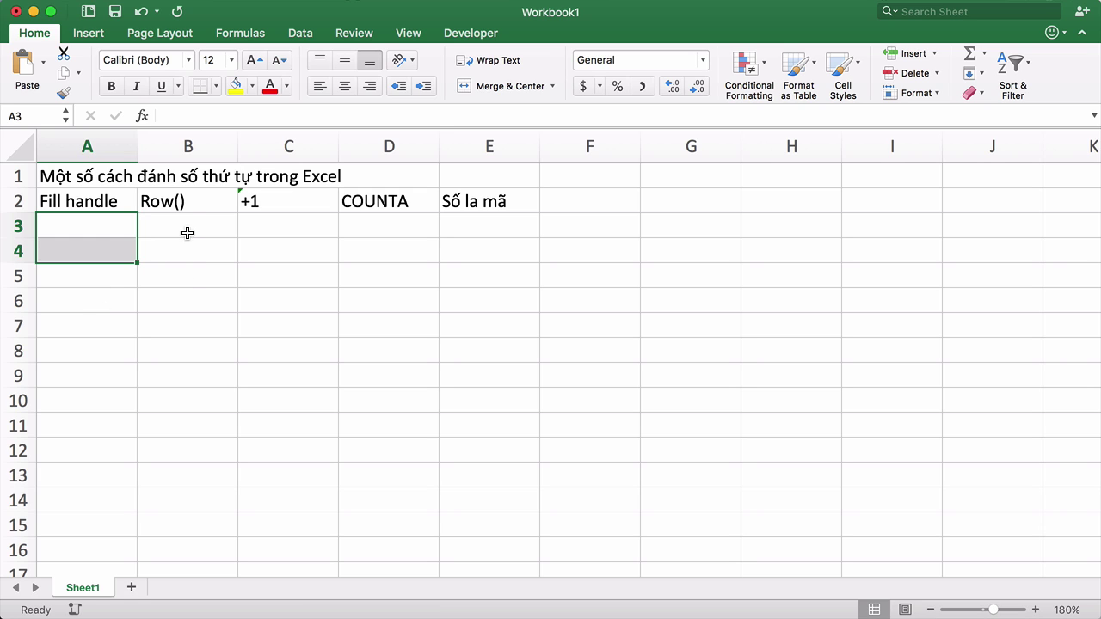
Re-enter 1 and 2 in A3:A4 and extend the series down to A13
left_click(121, 230)
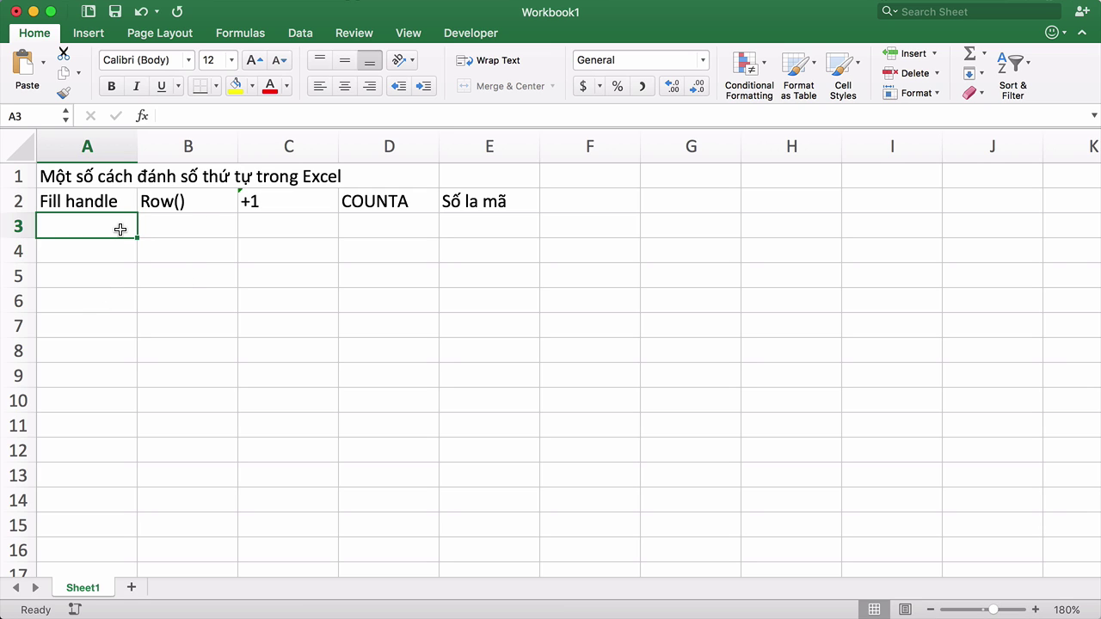
type("1")
key("Return")
type("2")
key("Return")
left_click(121, 229)
left_click_drag(125, 227, 132, 482)
left_click(190, 234)
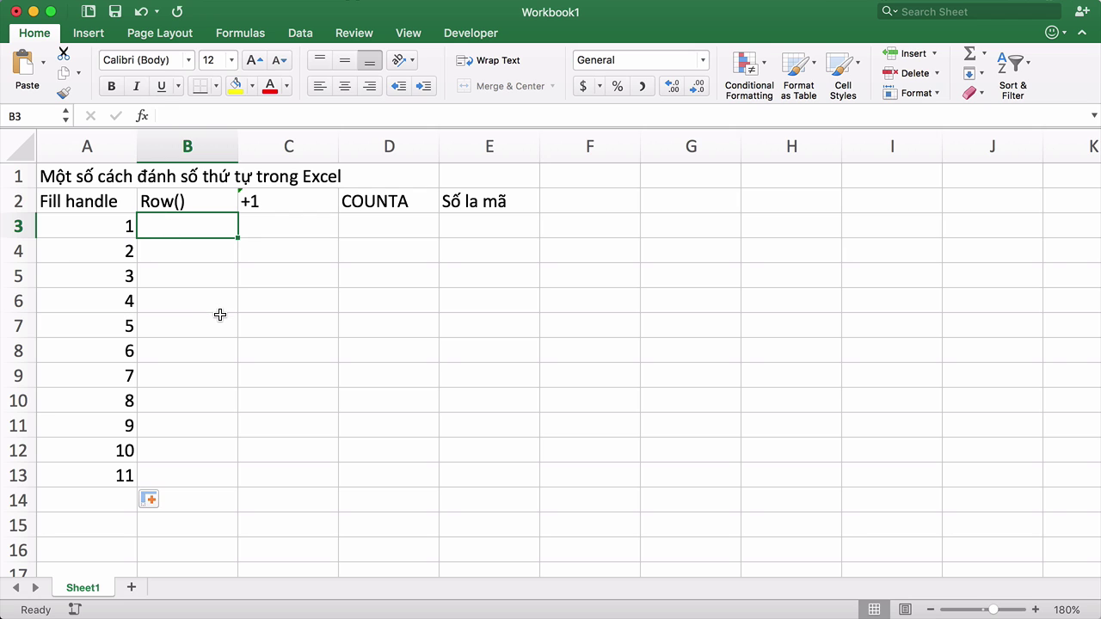
Enter =ROW()-2 in B3 and fill it down to B13, giving 1 to 11
type("=row()")
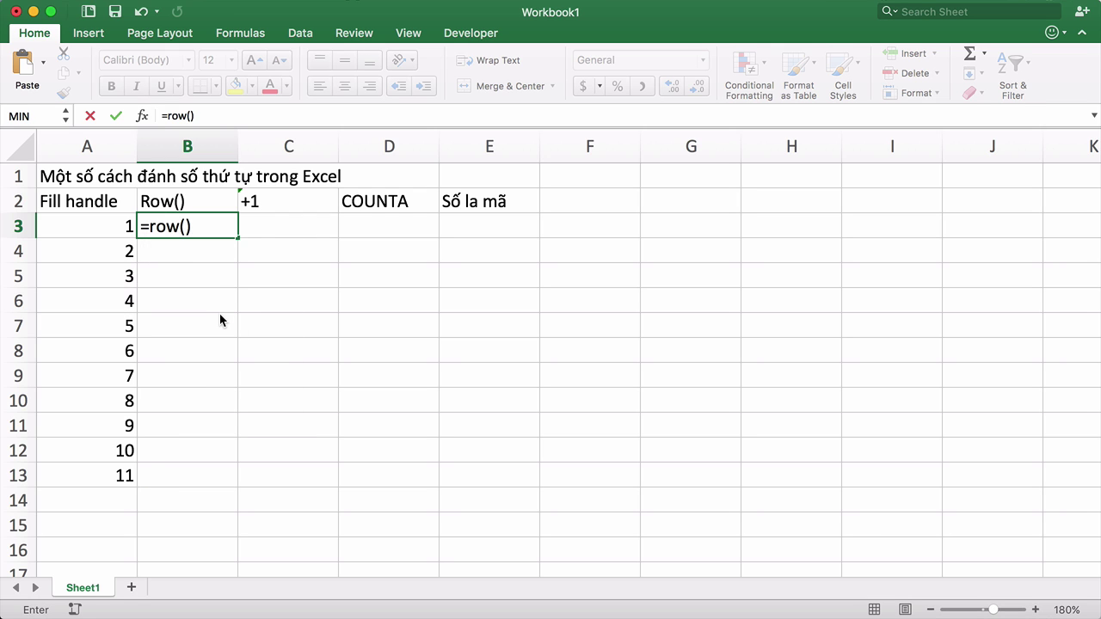
key("Return")
left_click(209, 225)
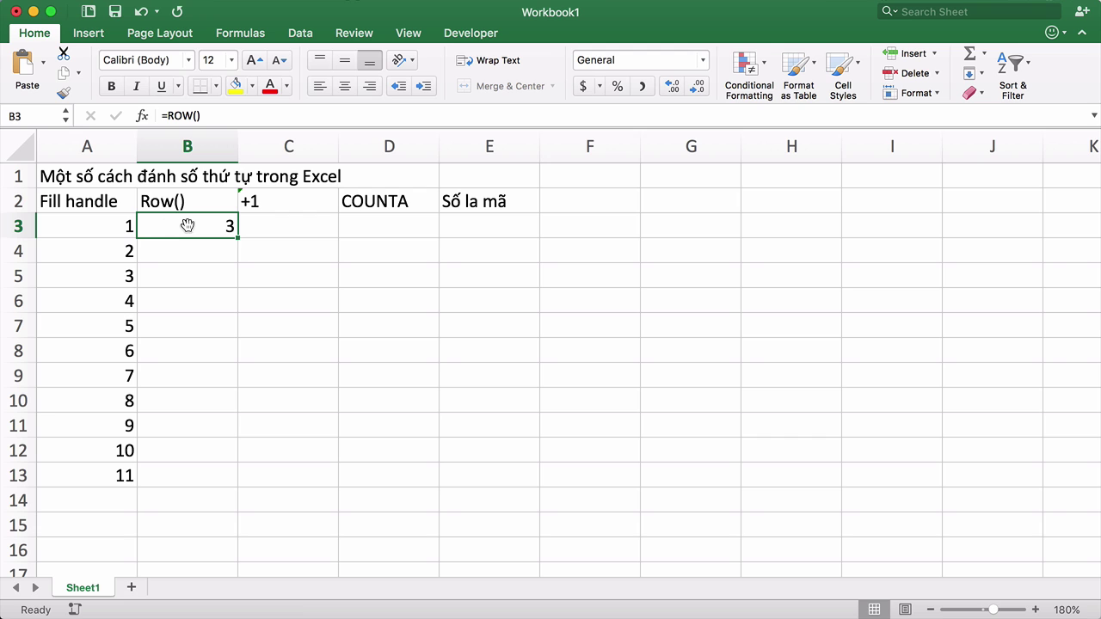
left_click(249, 112)
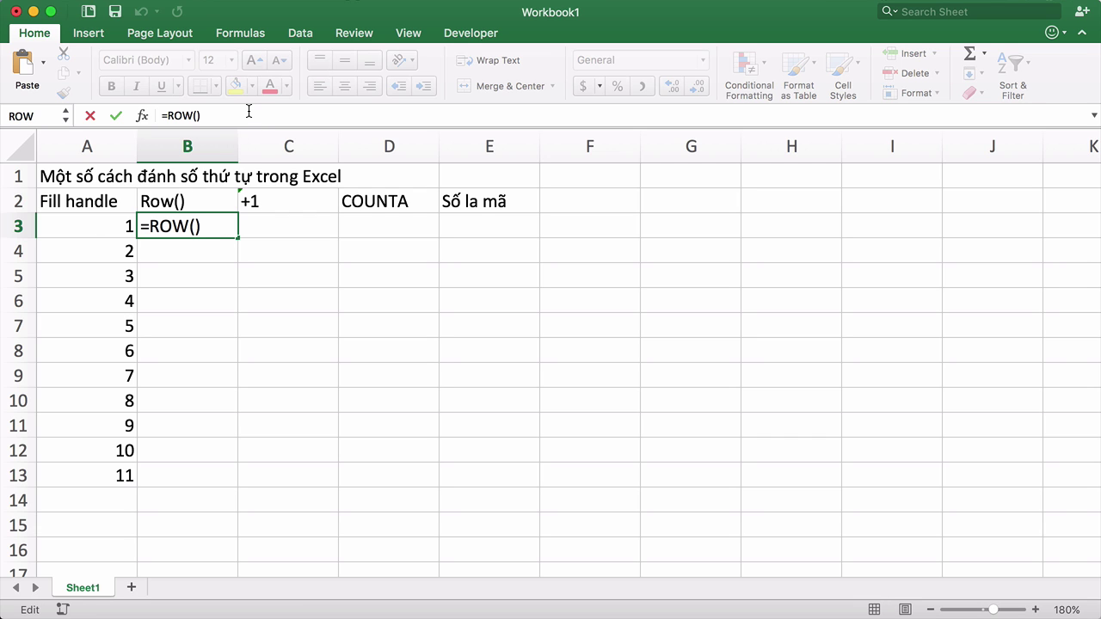
type("-2")
key("Return")
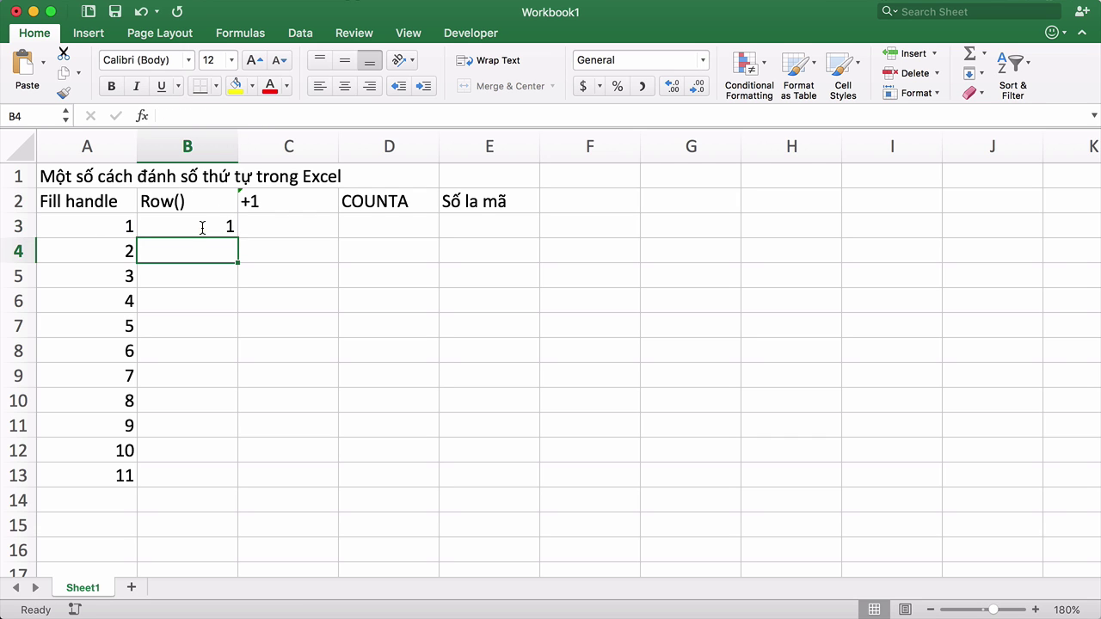
left_click(202, 227)
left_click_drag(237, 240, 225, 478)
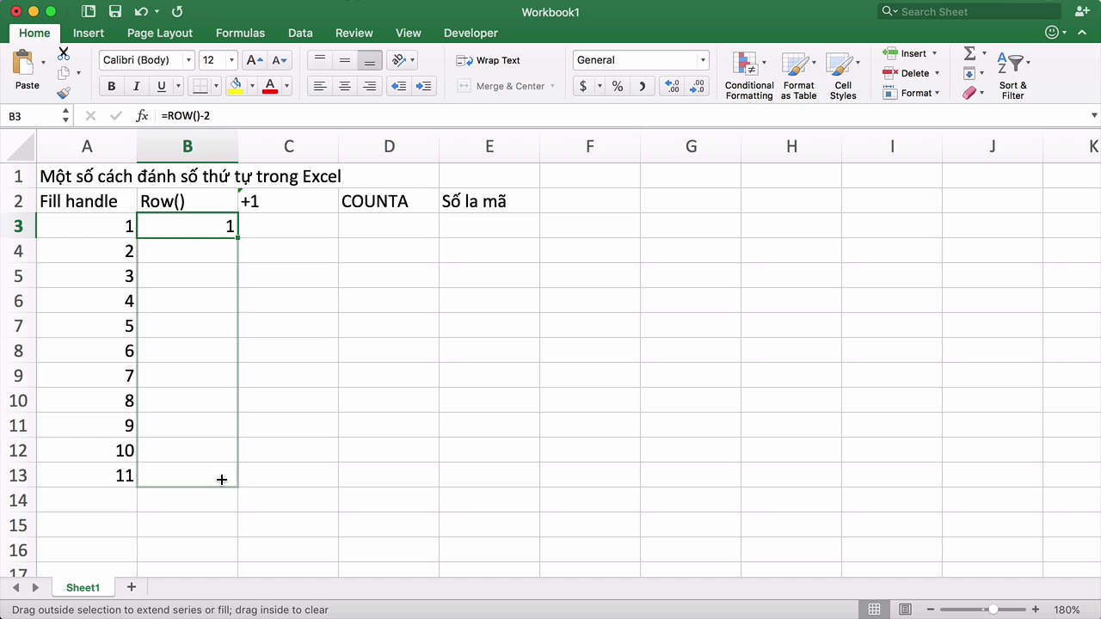
left_click(215, 523)
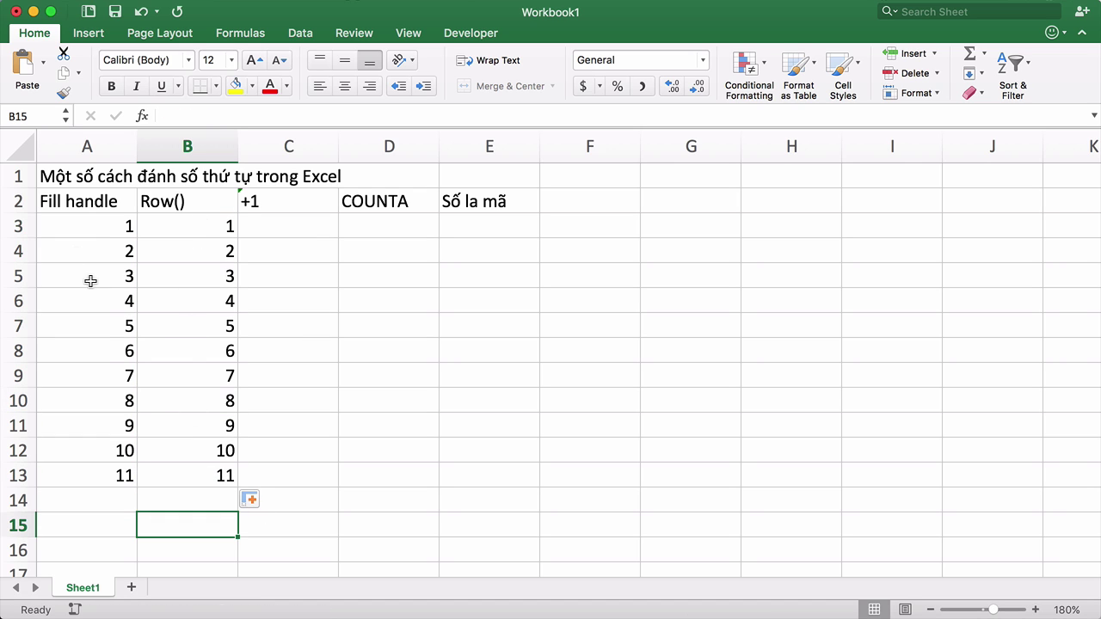
Type 1 in C3, enter =C3+1 in C4, and fill it down to C13
left_click(284, 227)
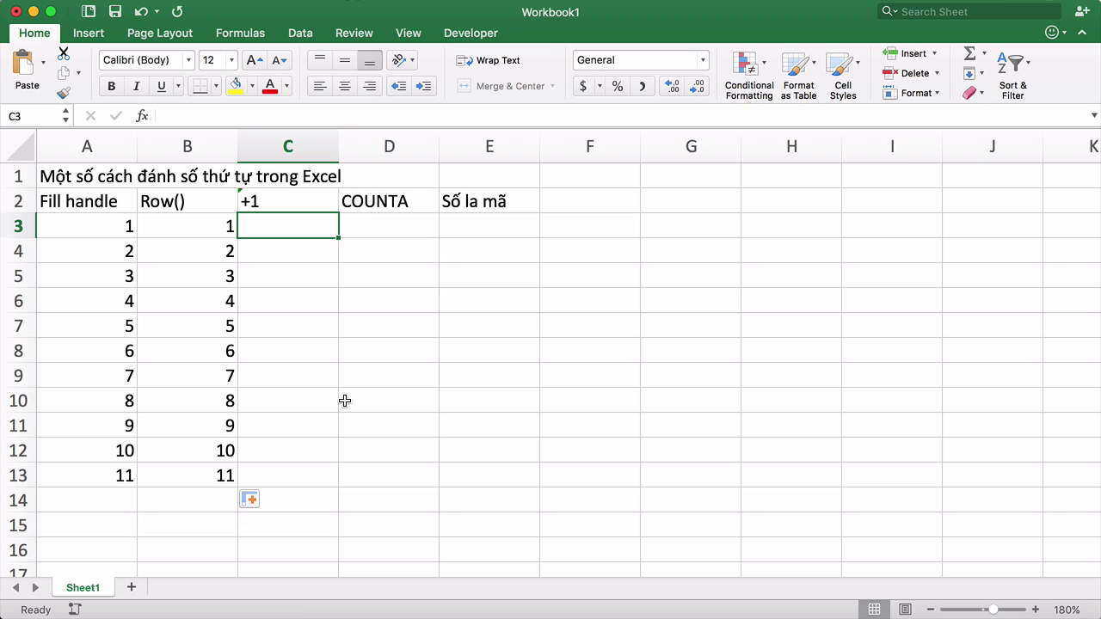
type("1")
key("Return")
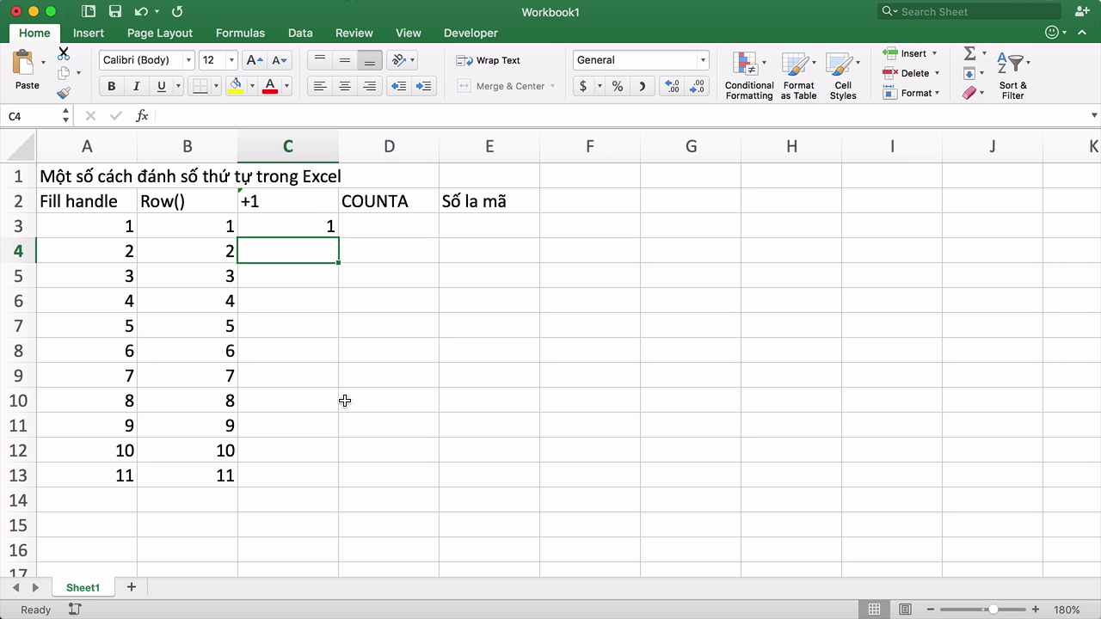
type("=")
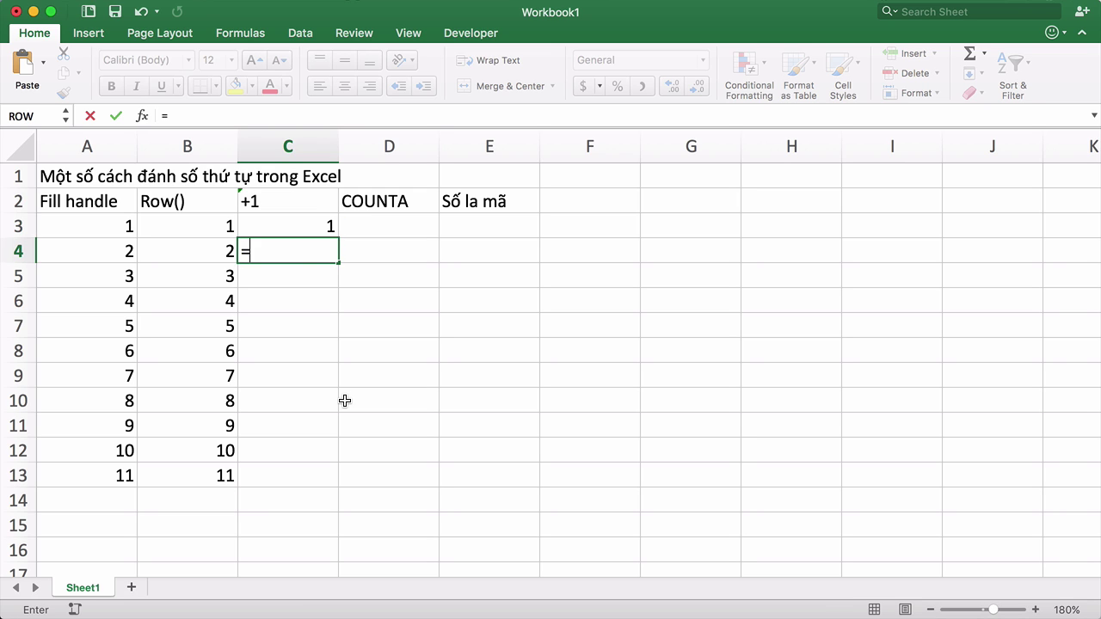
left_click(304, 228)
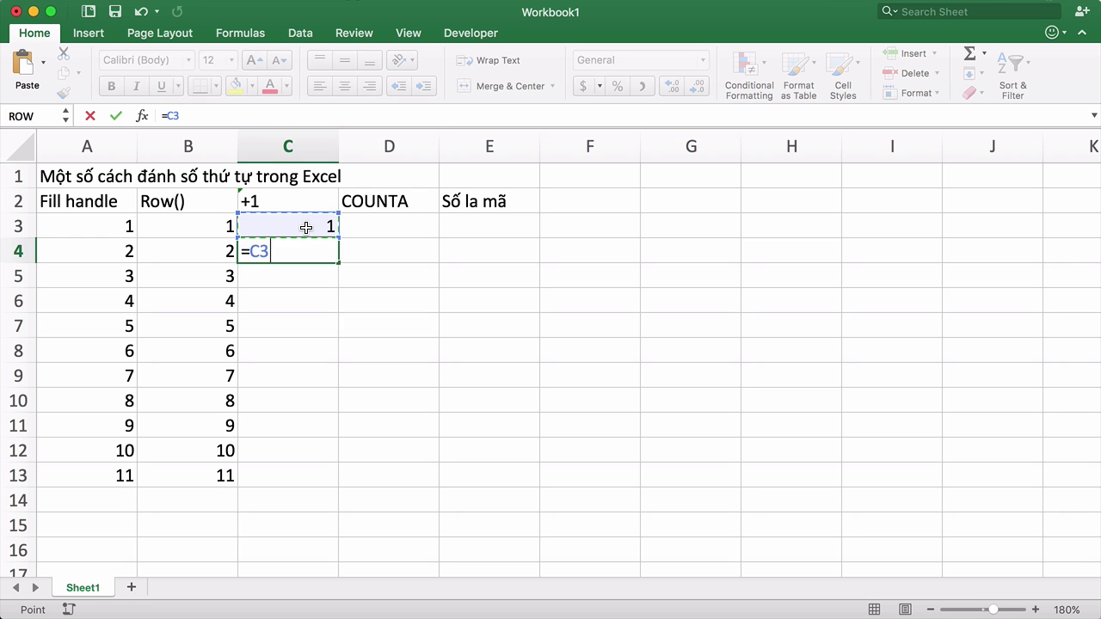
type("+1")
key("Return")
left_click(314, 249)
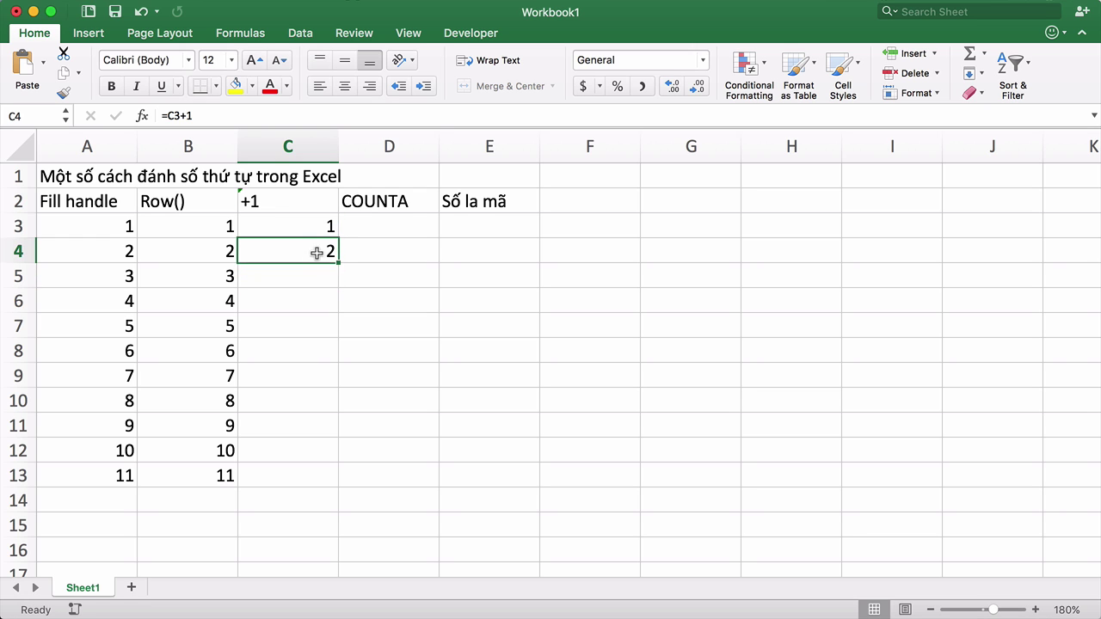
left_click_drag(338, 261, 327, 479)
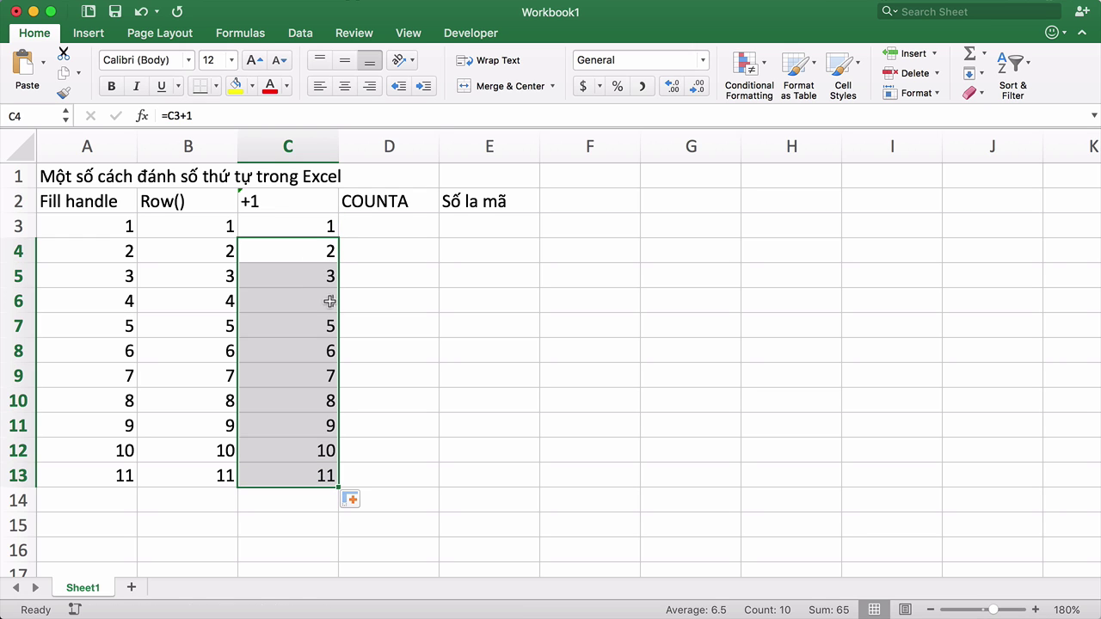
left_click(508, 397)
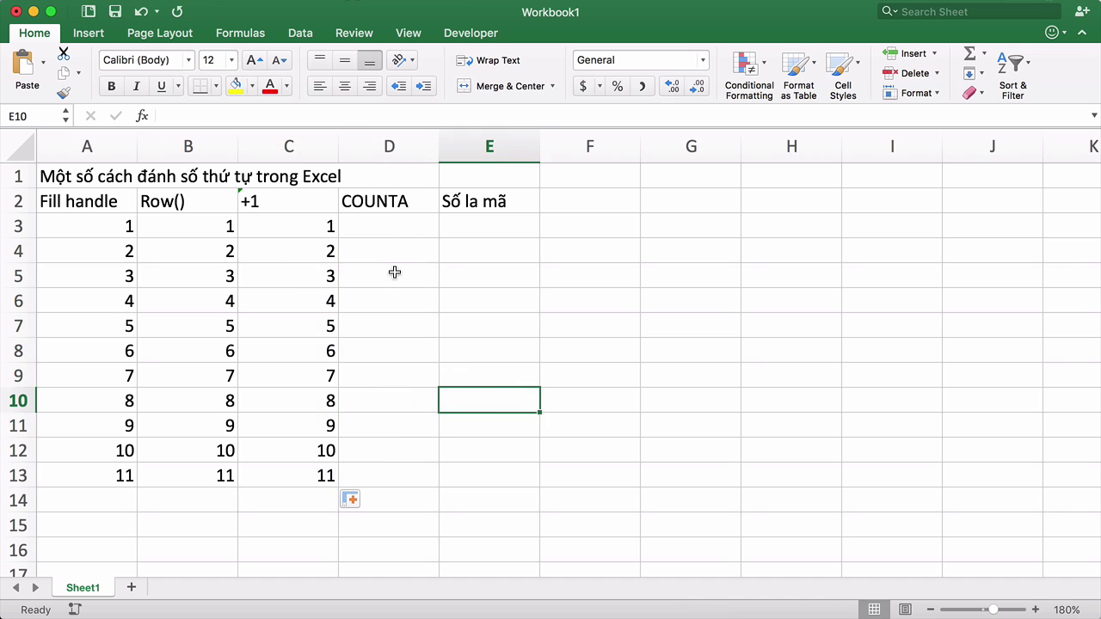
Enter Product-A, Product-B and Product-C in cells H1 to H3
left_click(378, 225)
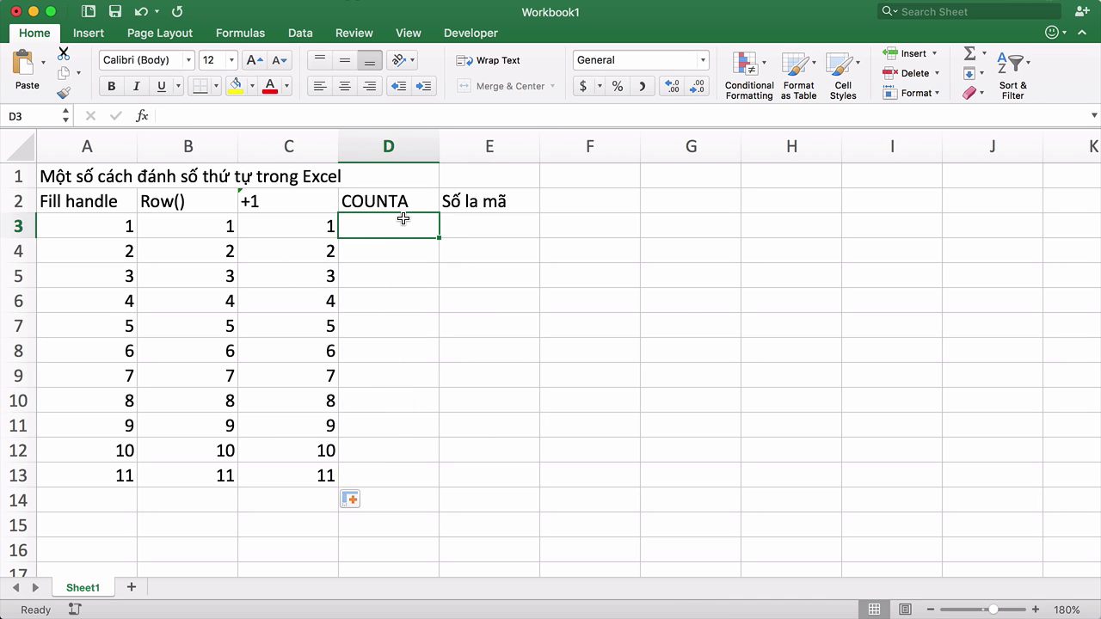
left_click(689, 201)
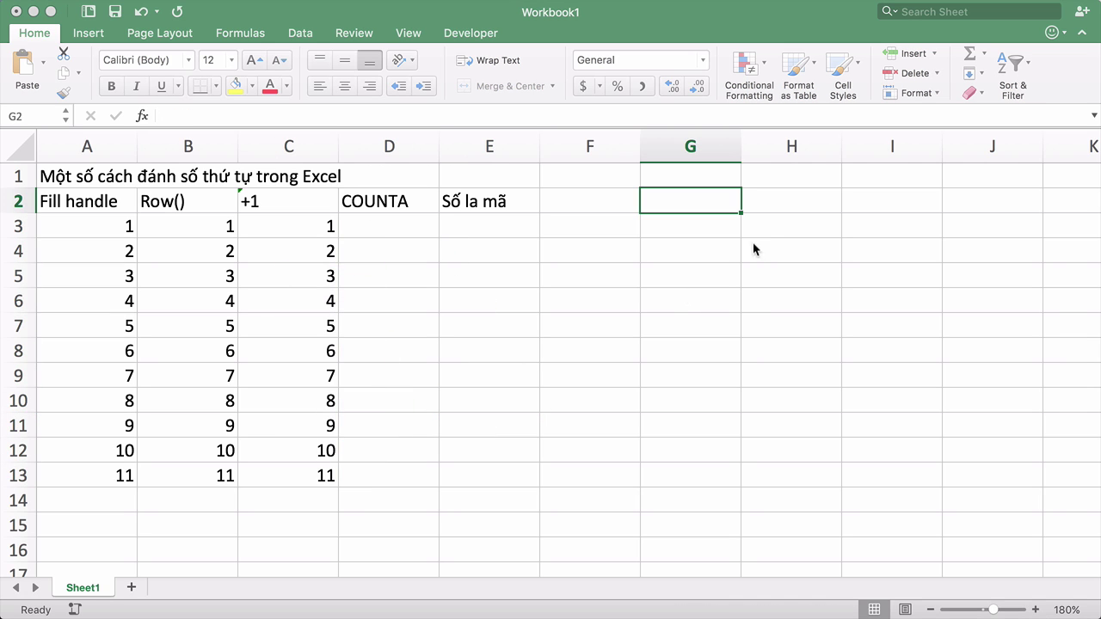
left_click(792, 184)
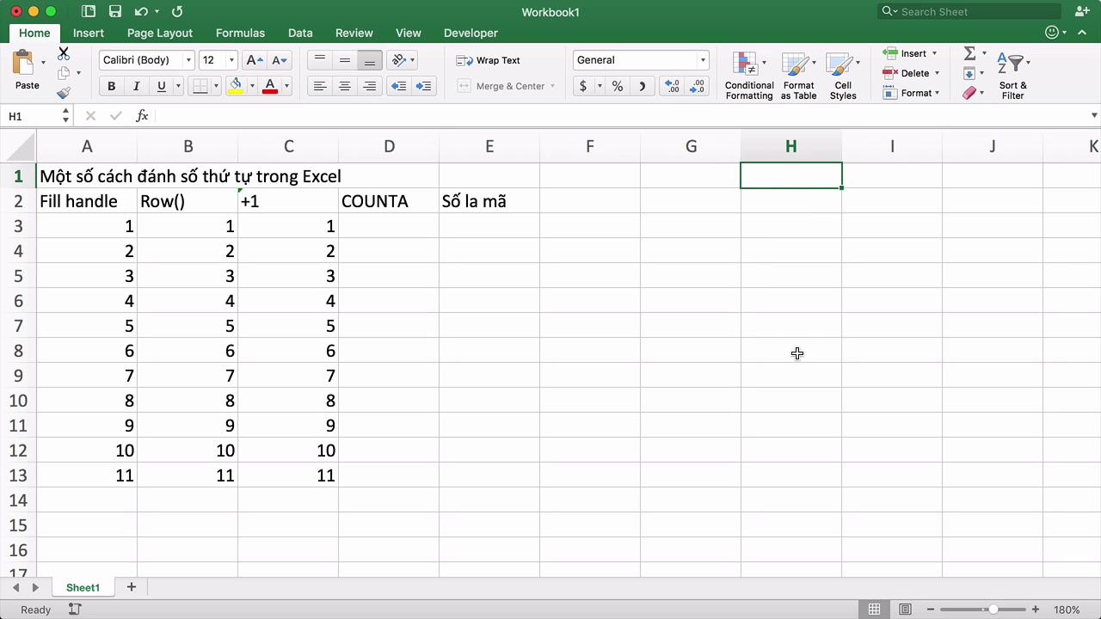
type("Pro")
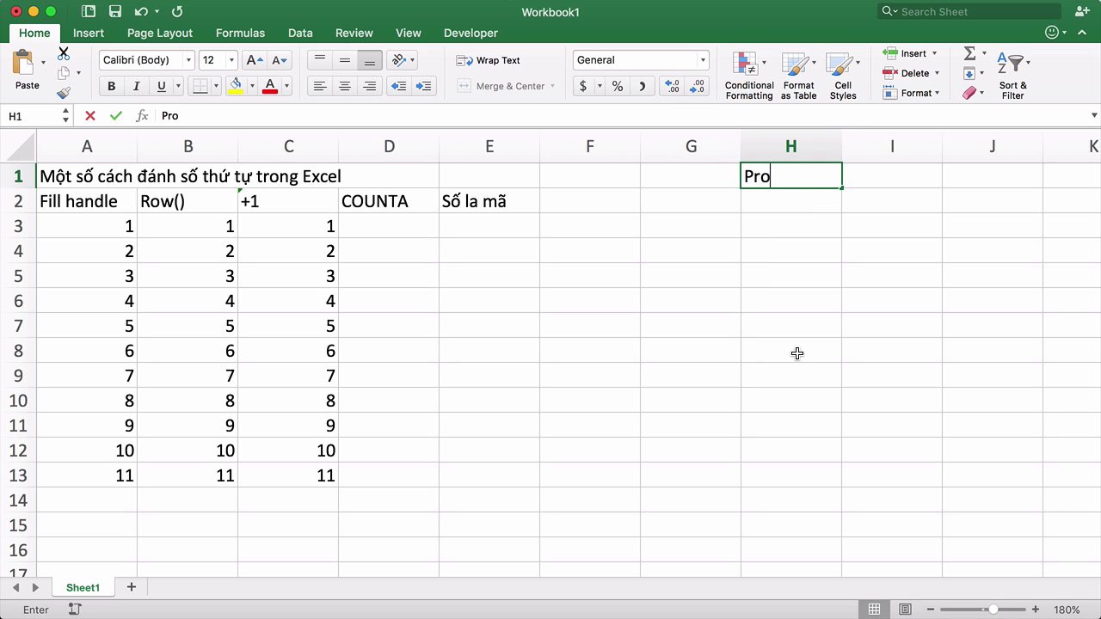
type("duct-A")
key("Return")
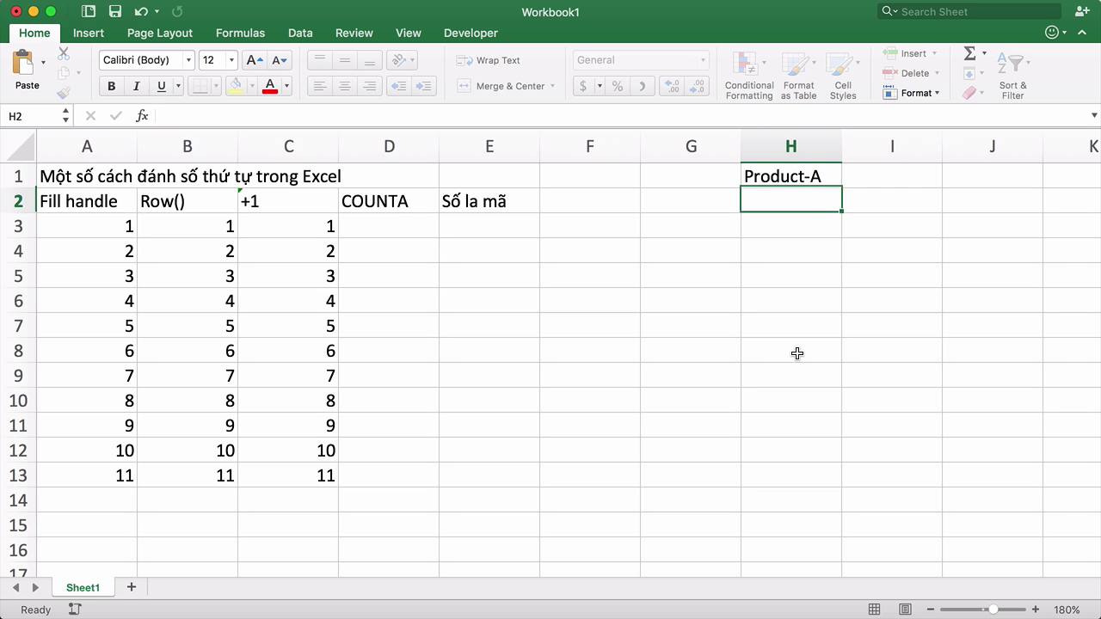
type("Product-A")
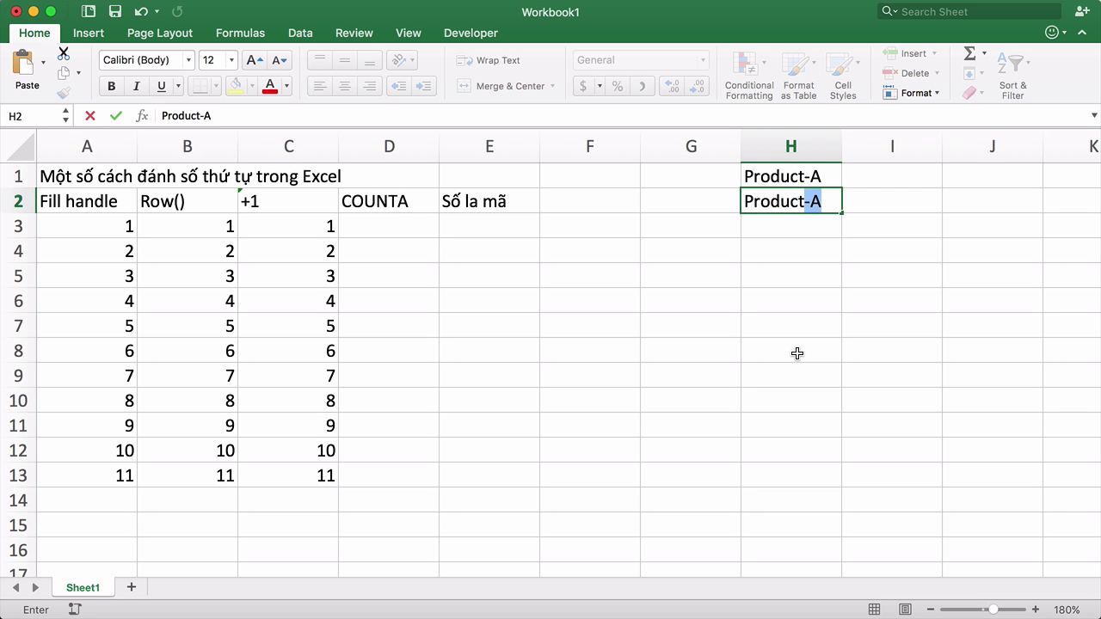
type("B")
key("Return")
type("Prod")
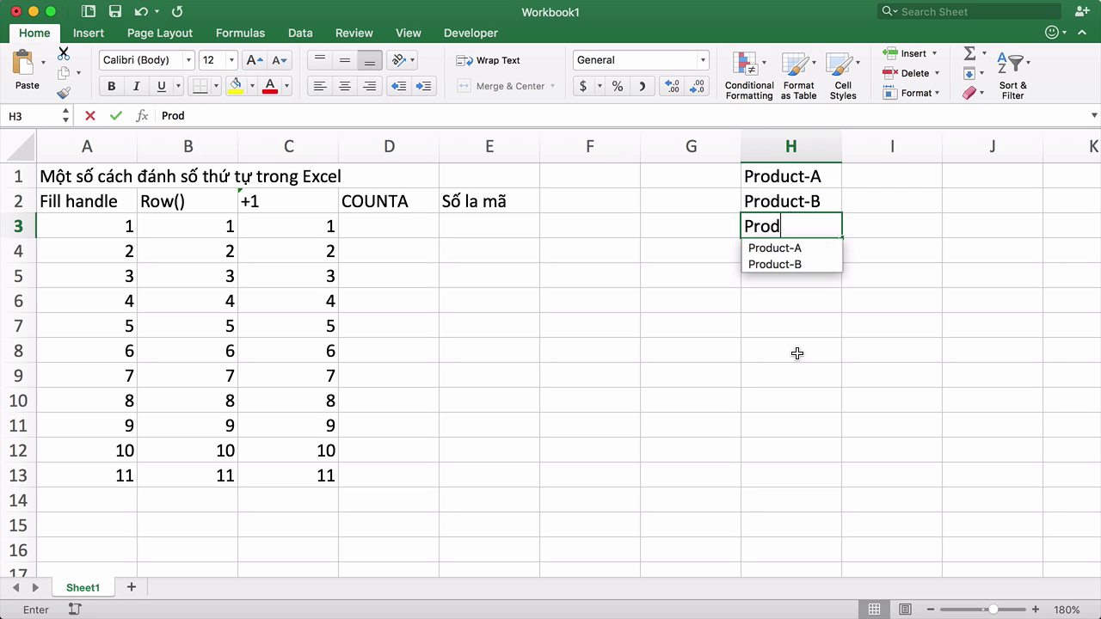
type("uct-C")
key("Return")
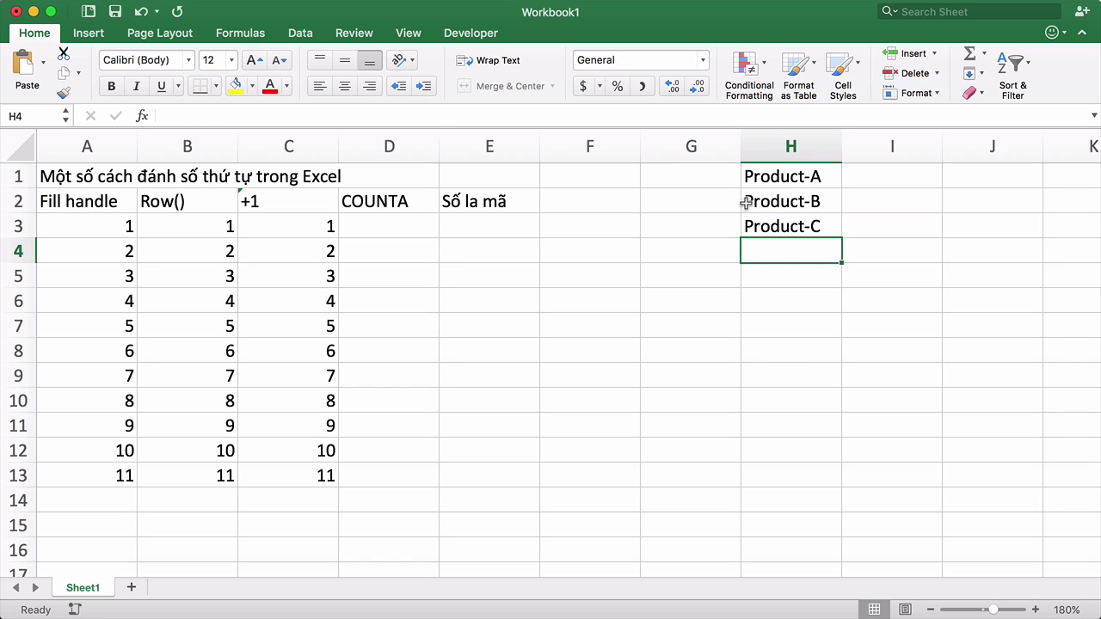
Add Product-D as the fourth product in H4
left_click(806, 227)
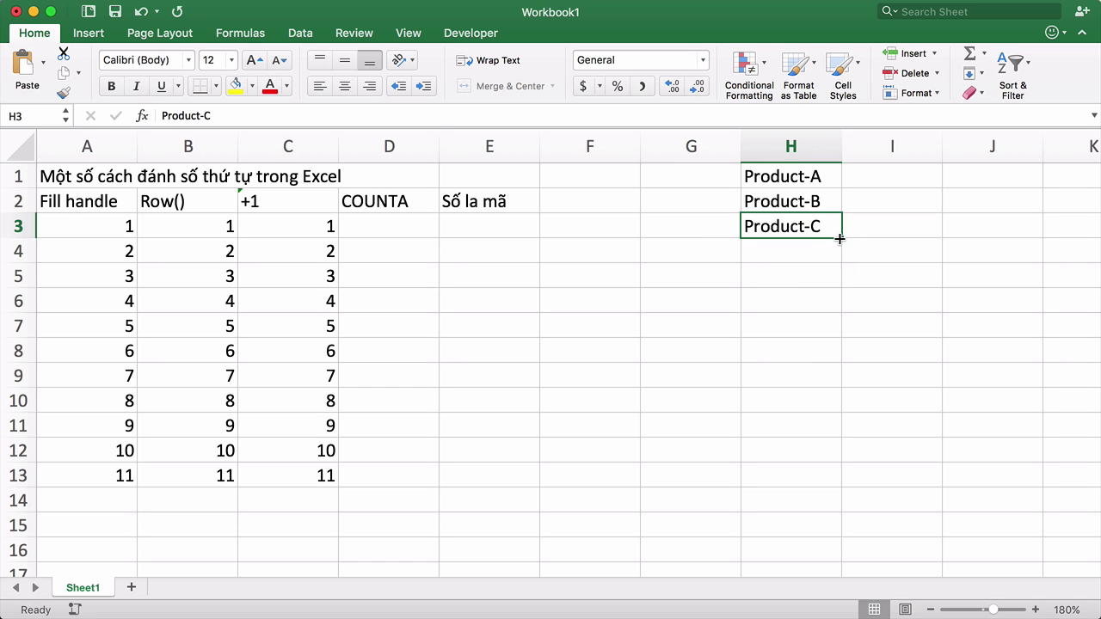
left_click(813, 250)
type("Produ")
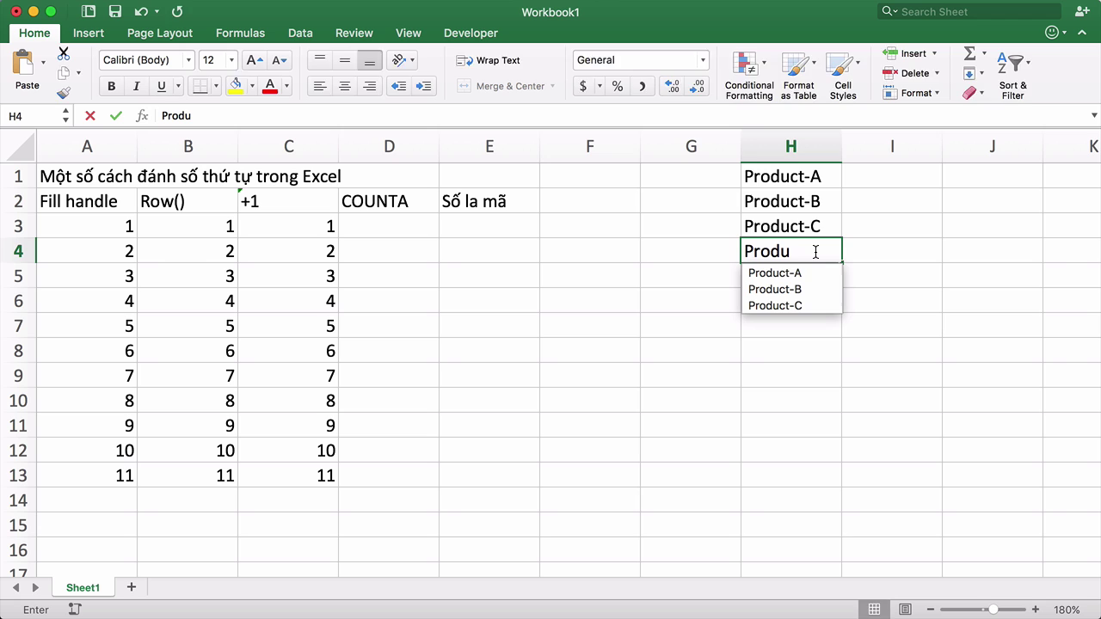
type("ct-")
type("D")
key("Return")
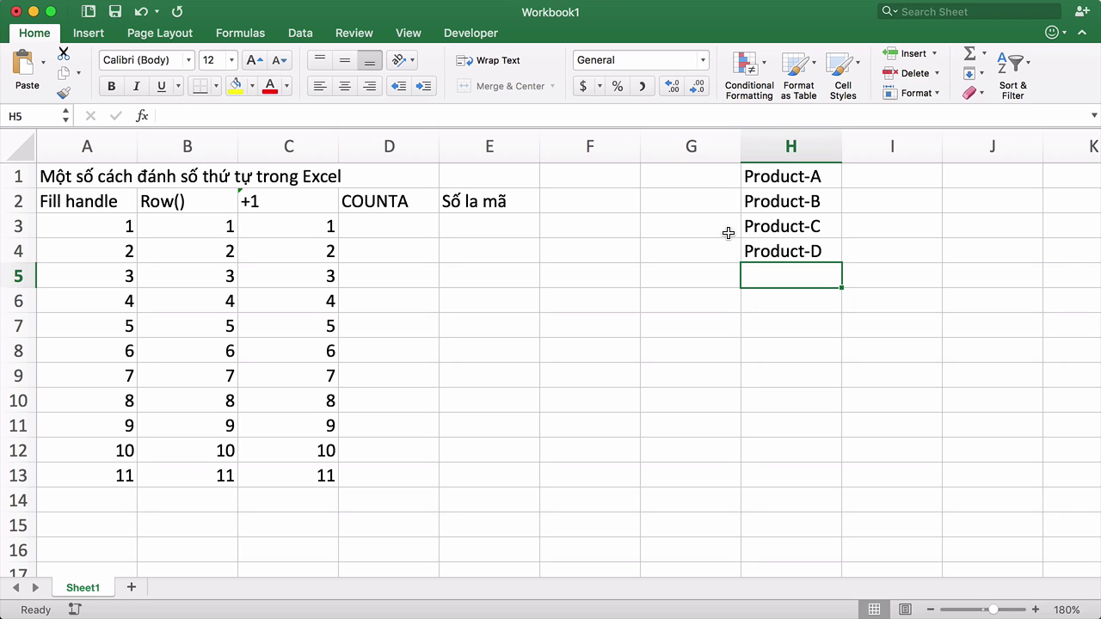
left_click(683, 181)
Enter =COUNTA(H$1:H1) in G1 and fill it down to G6
type("=c")
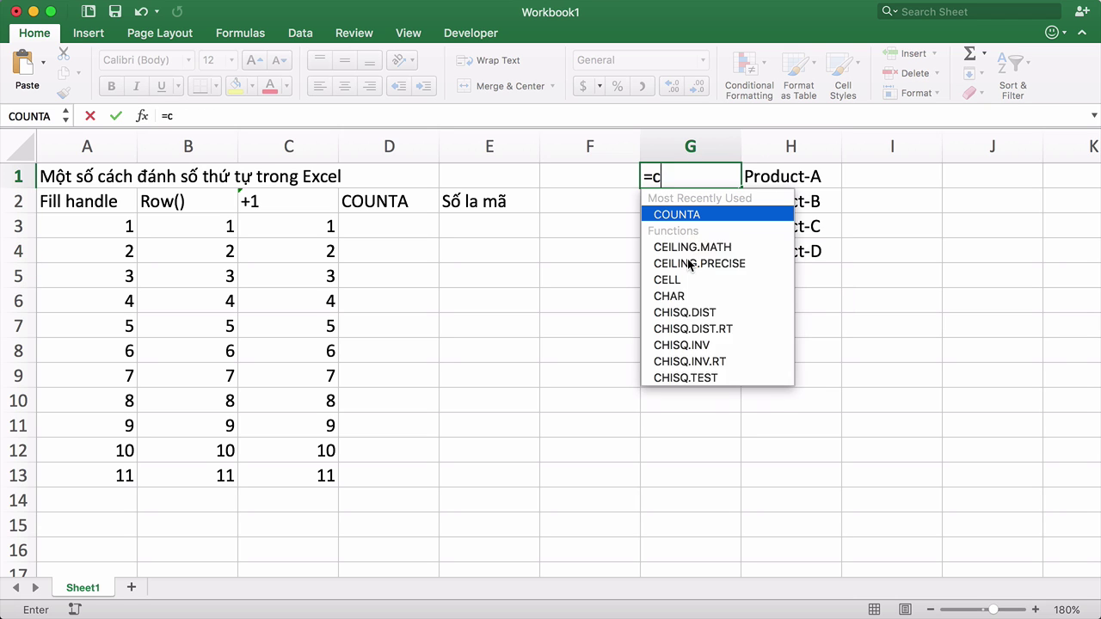
type("ountA9")
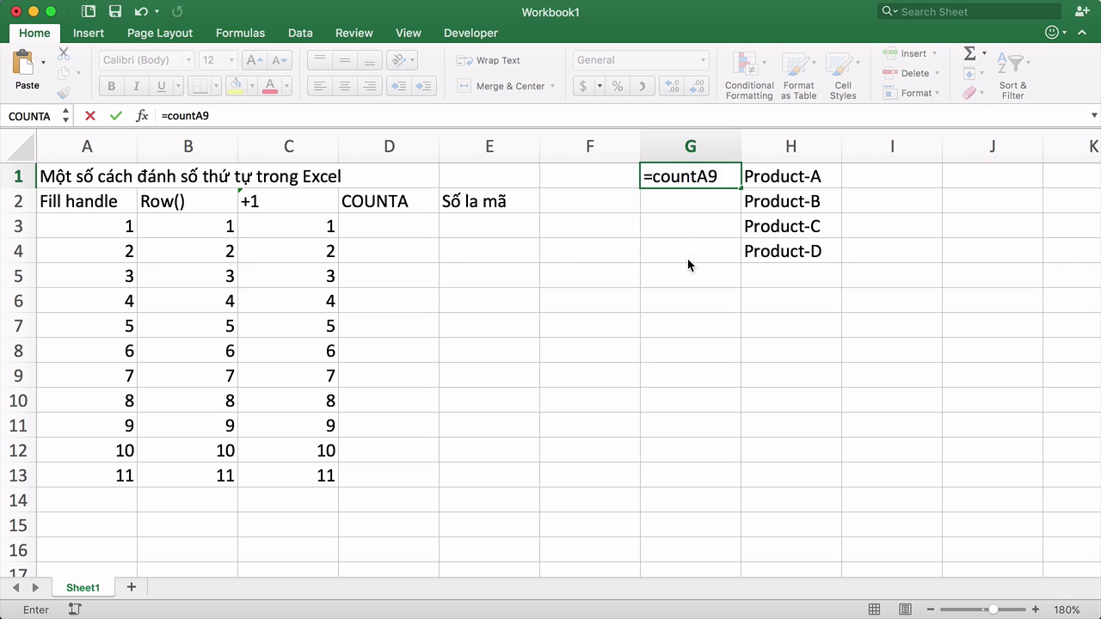
key("BackSpace")
type("(")
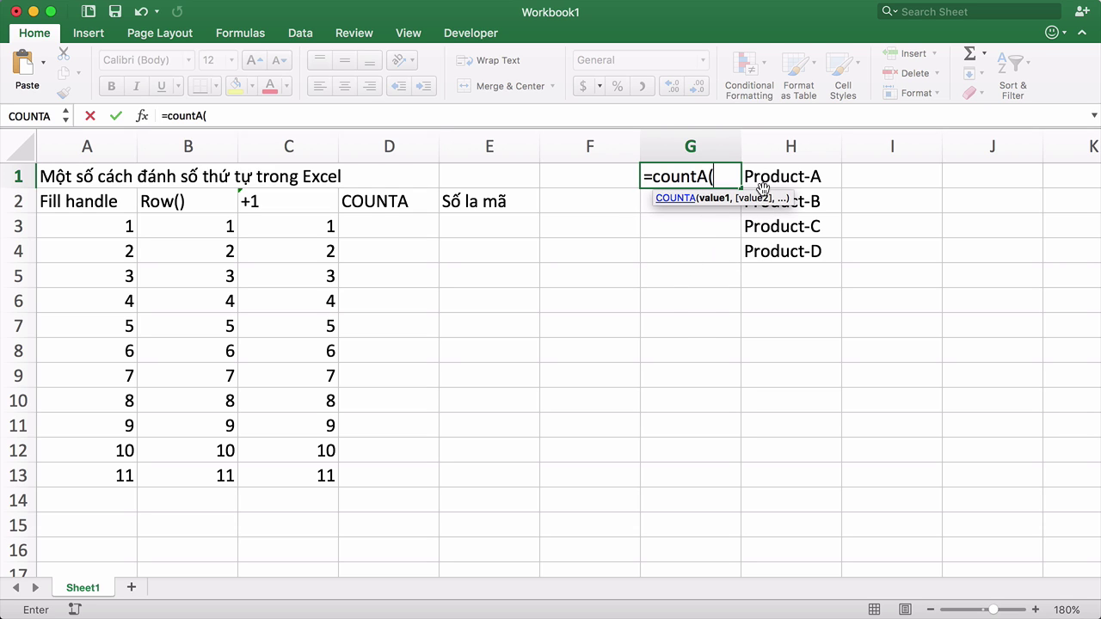
left_click(775, 176)
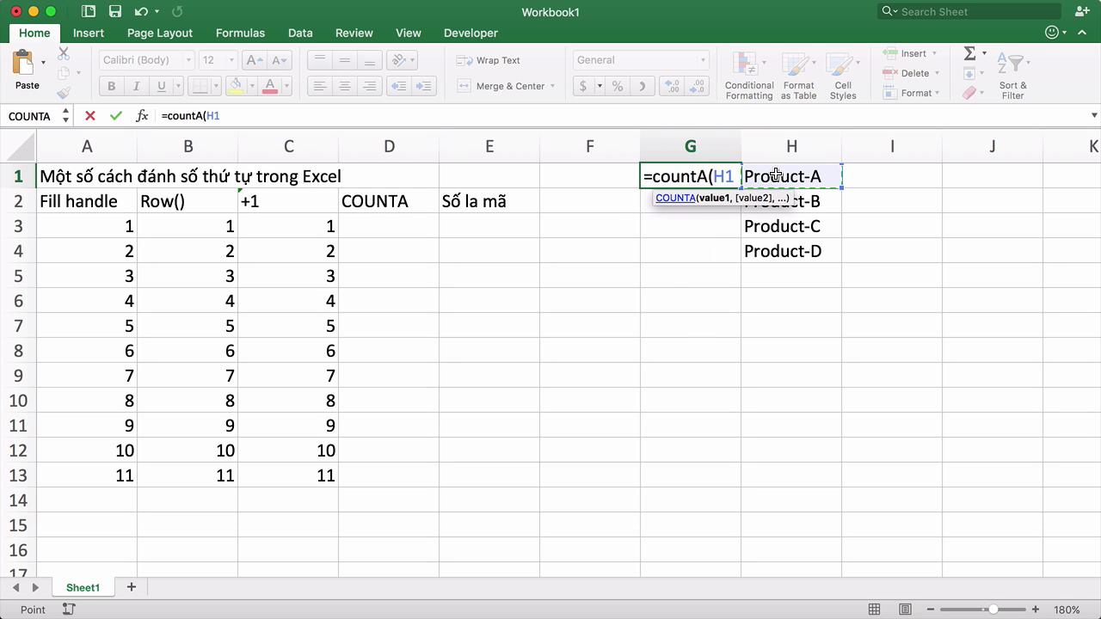
key("F4")
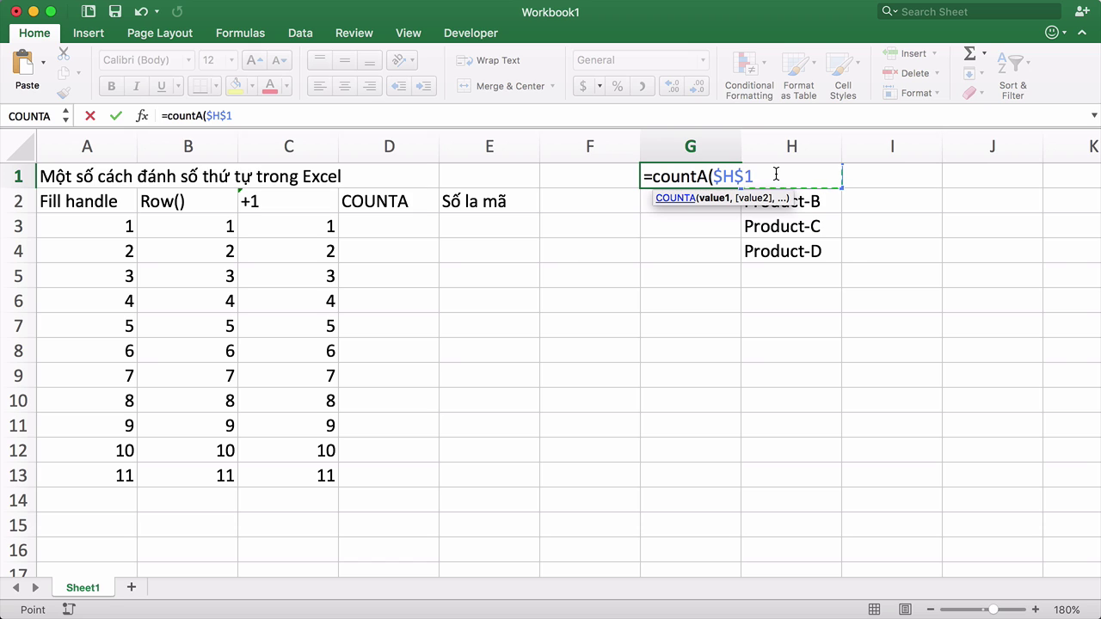
key("F4")
type(":HA")
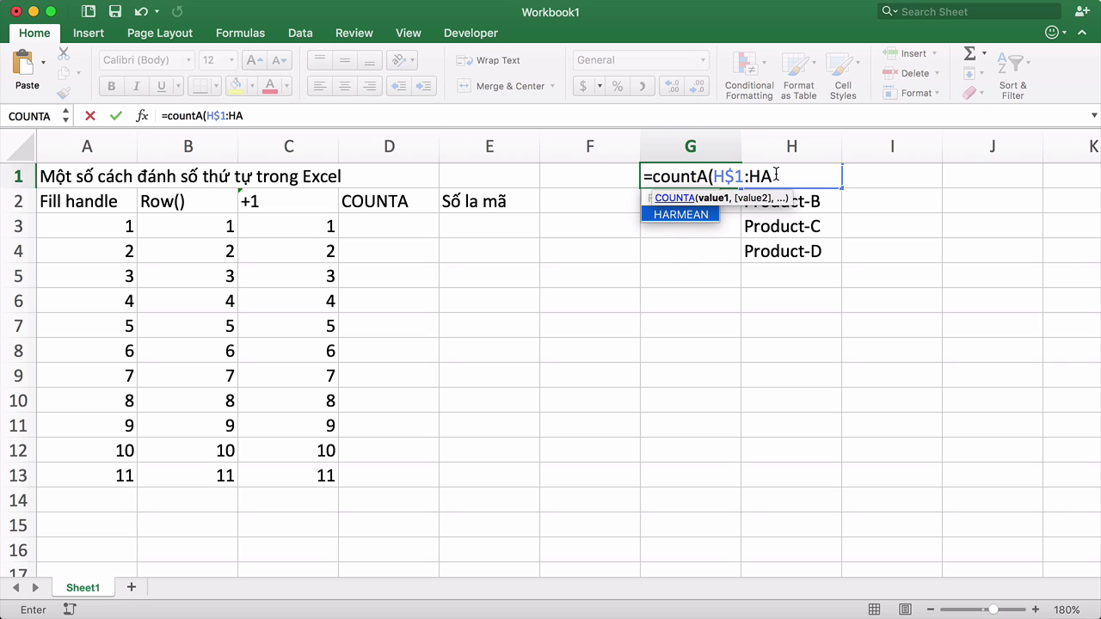
key("BackSpace")
type("1)")
key("Return")
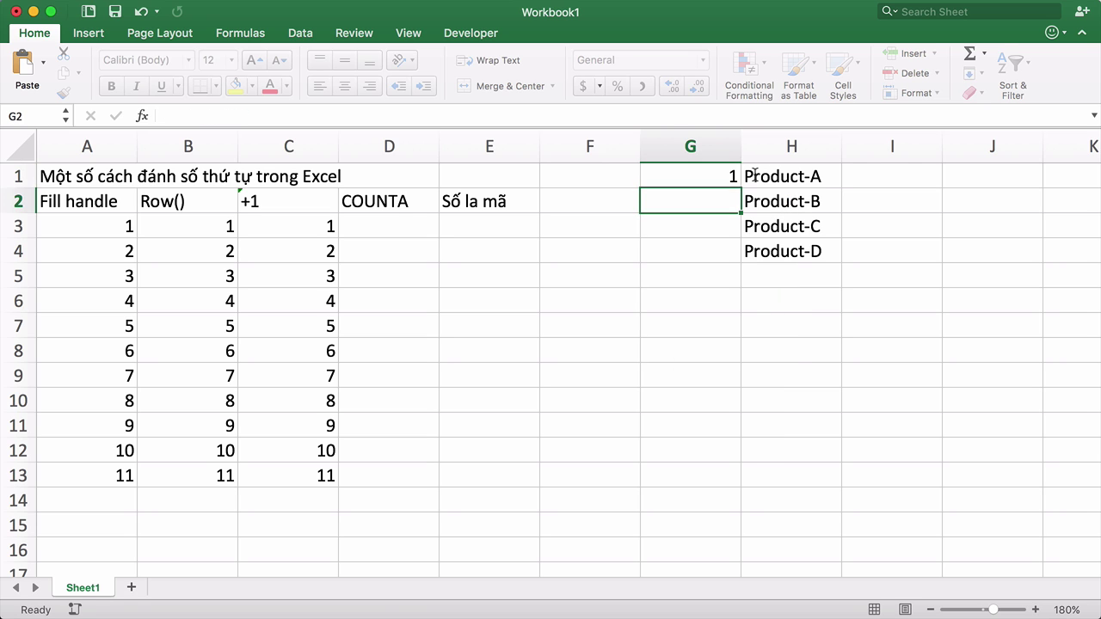
left_click(725, 176)
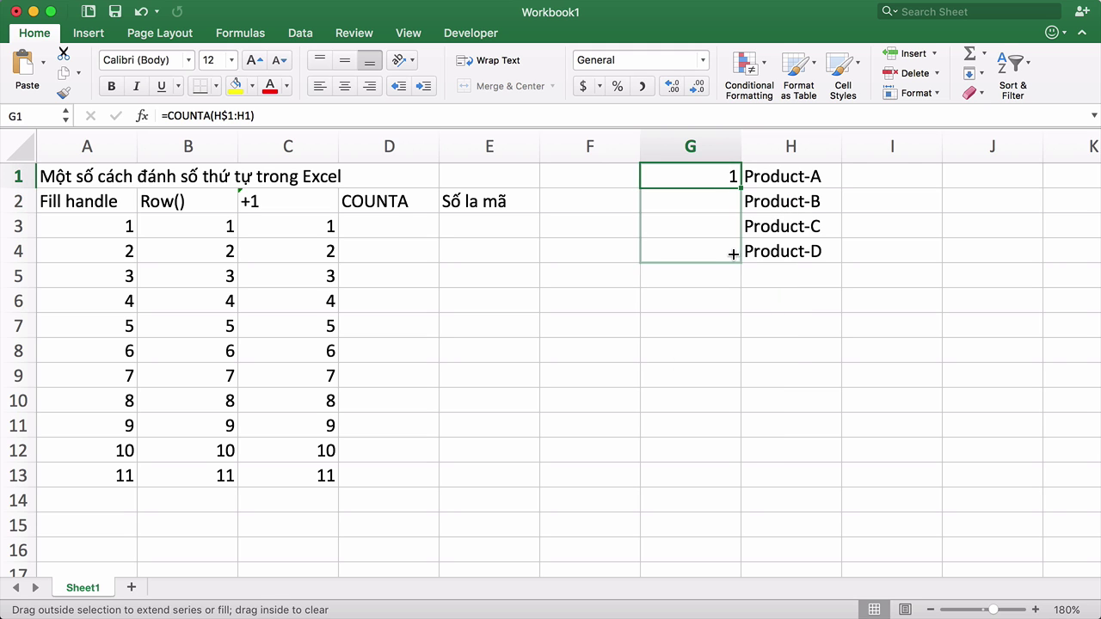
left_click_drag(739, 186, 732, 310)
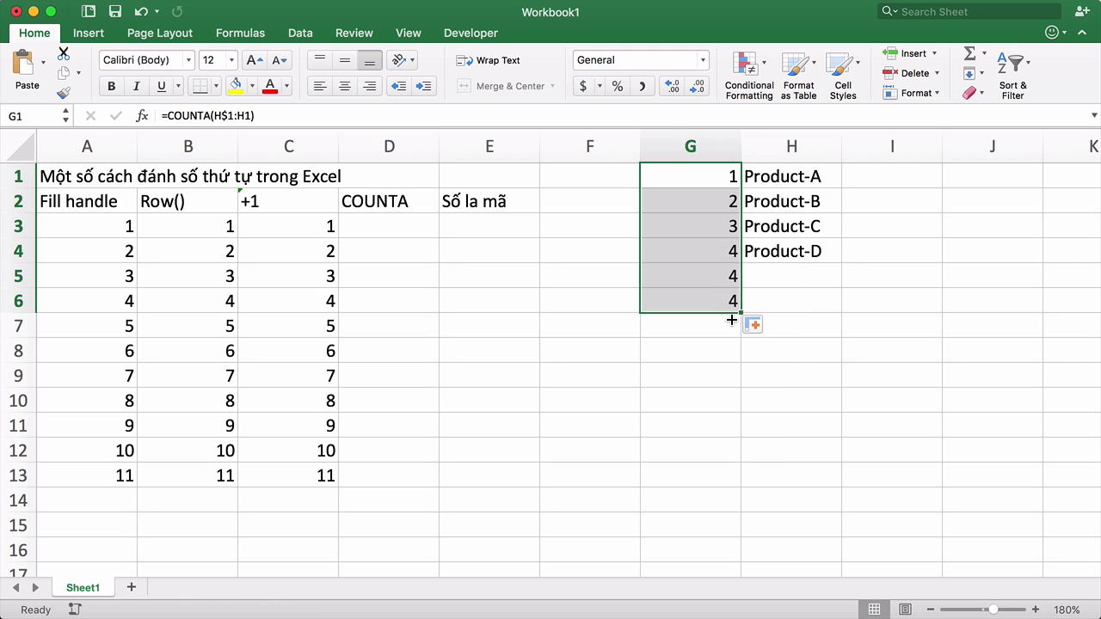
Add Product-E and Product-F in H5 and H6
left_click(796, 250)
left_click(798, 269)
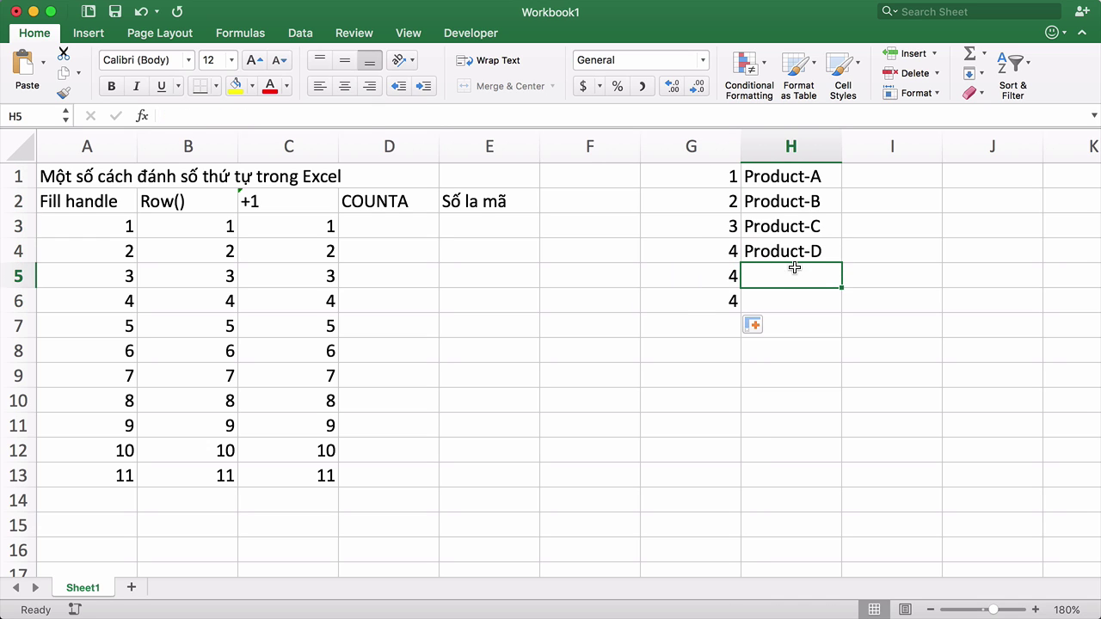
type("Pro")
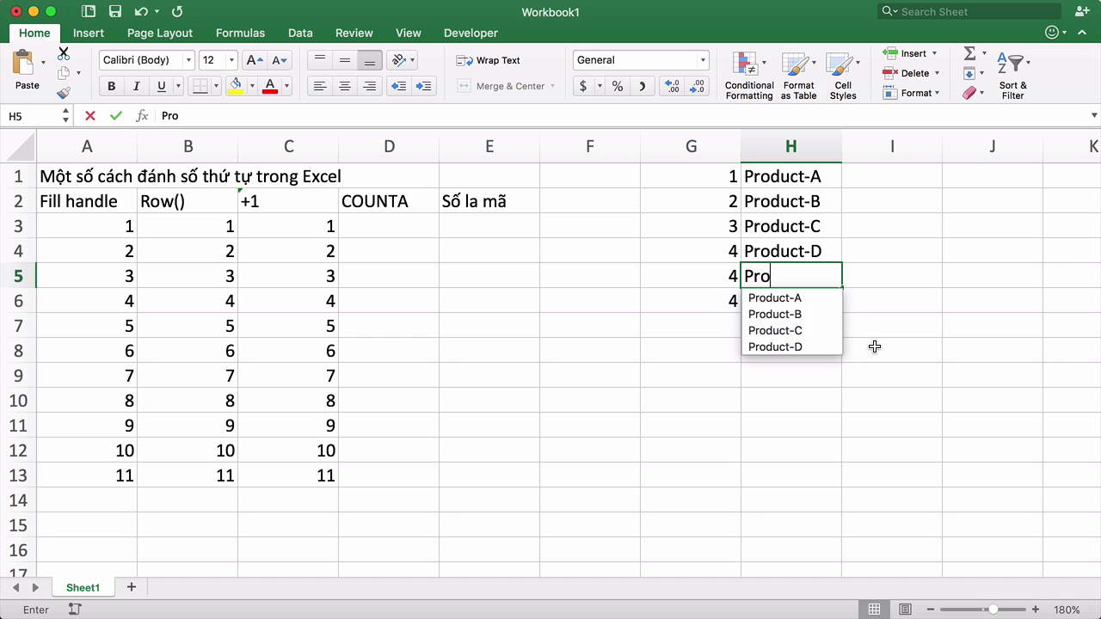
type("duct-E")
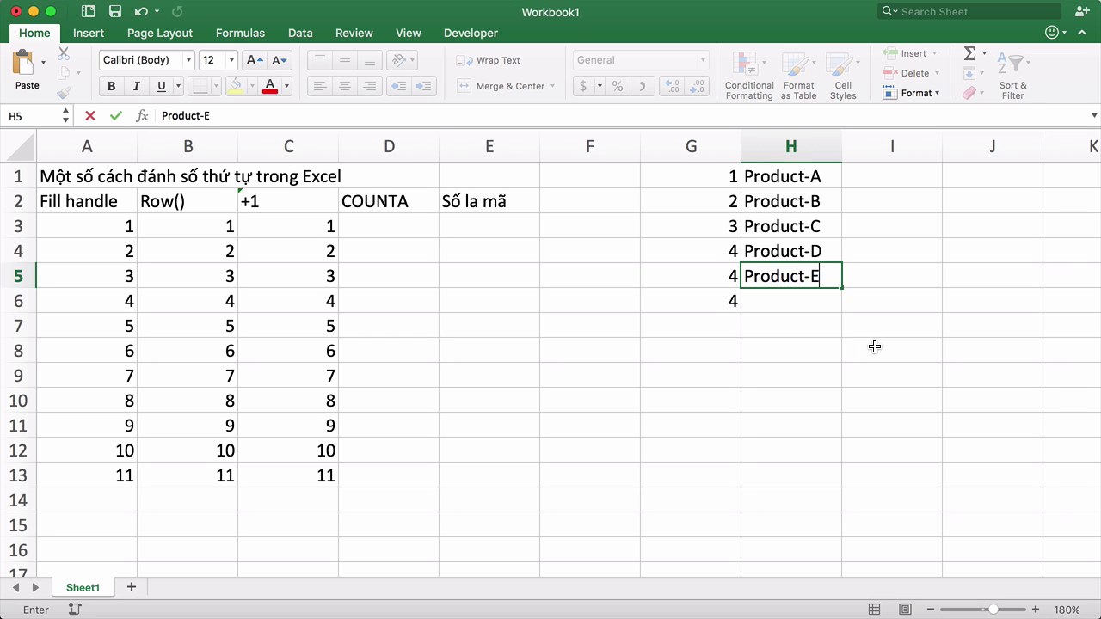
key("Return")
type("Produc")
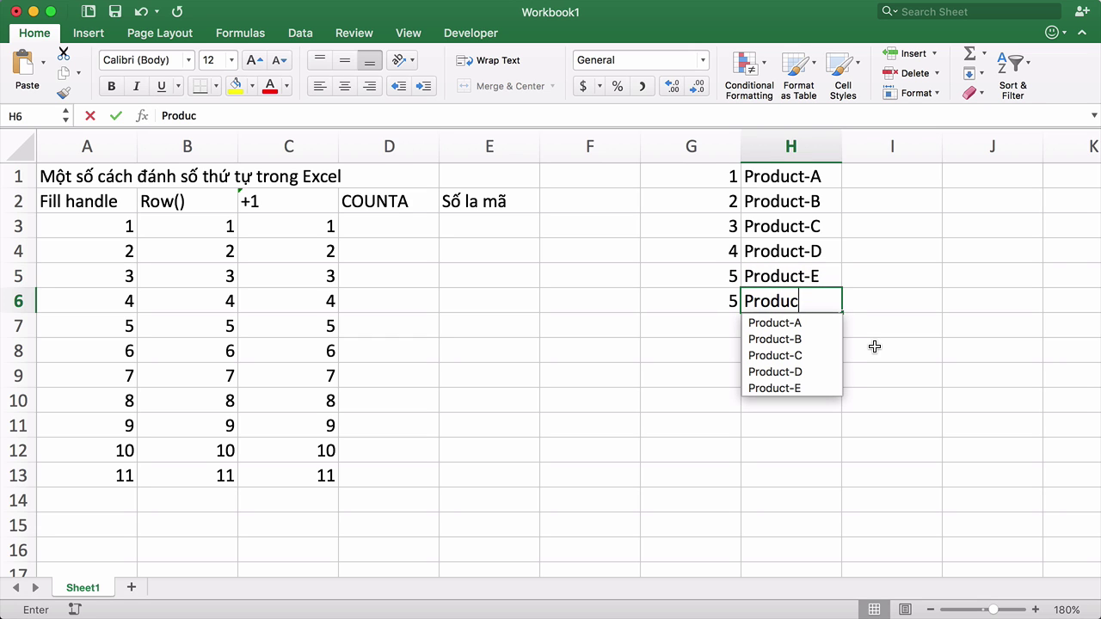
type("t-F")
key("Return")
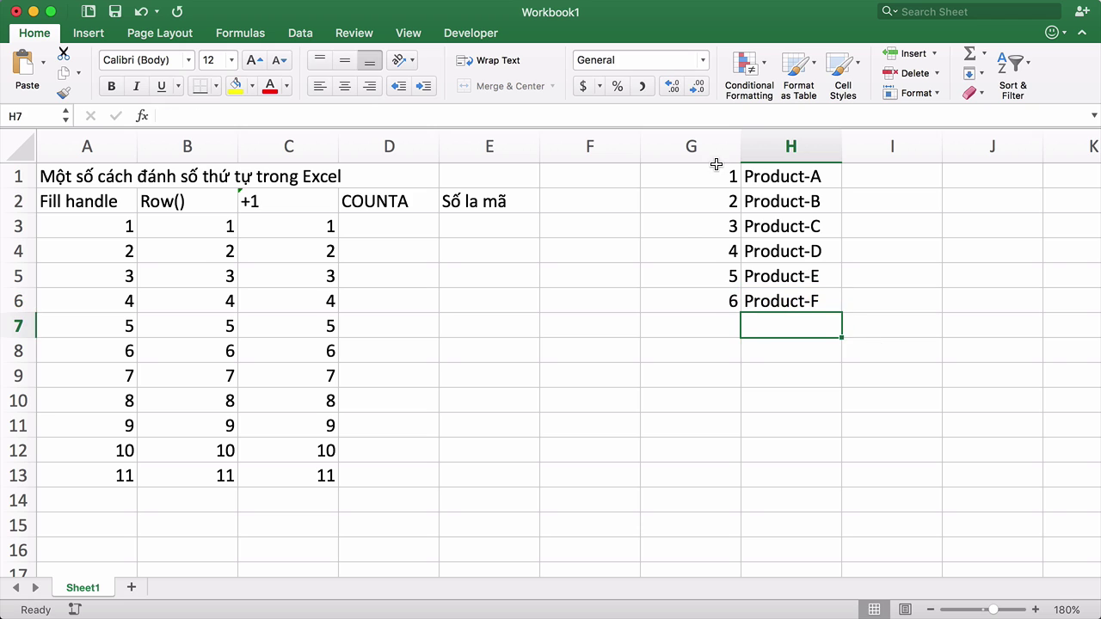
Select G1:G6 and H1:H6, then inspect G1's COUNTA formula
left_click_drag(714, 167, 722, 301)
left_click_drag(793, 176, 795, 301)
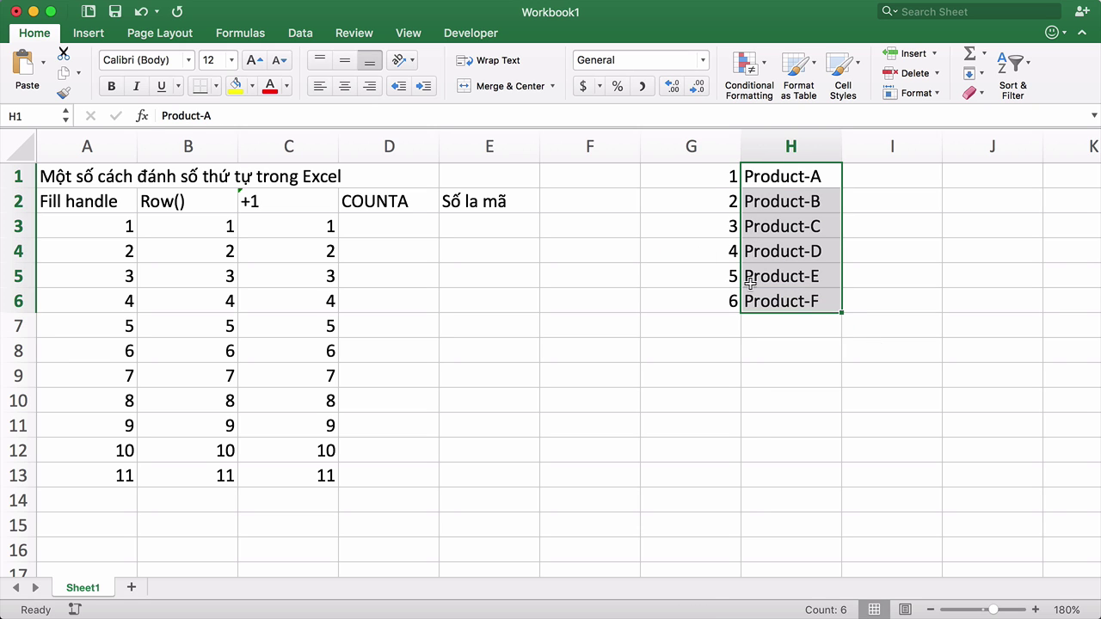
left_click(691, 179)
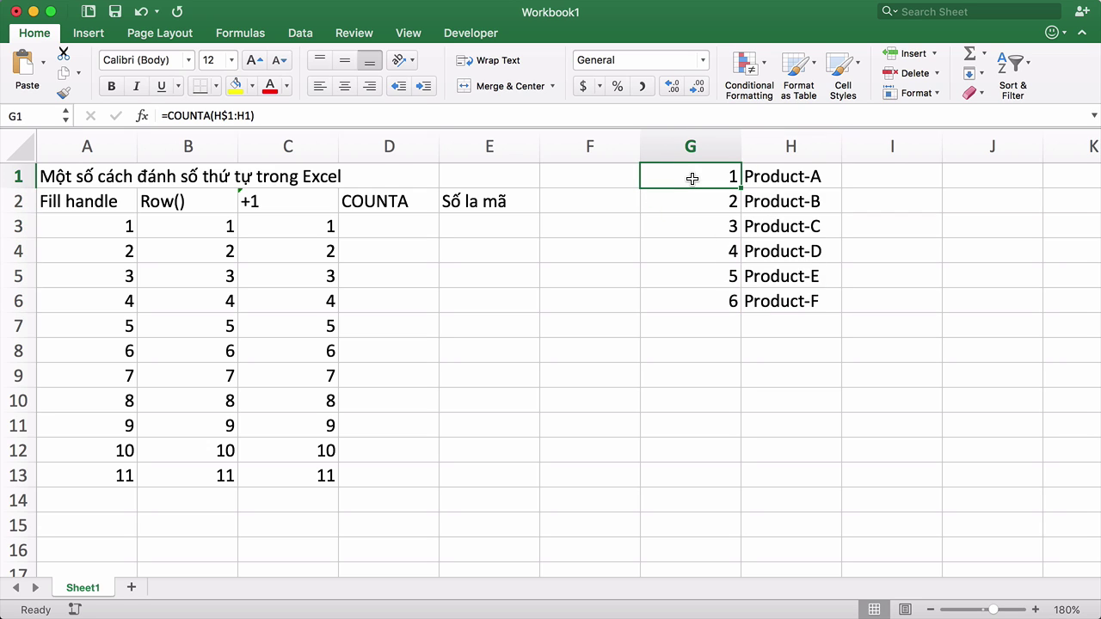
left_click(780, 177)
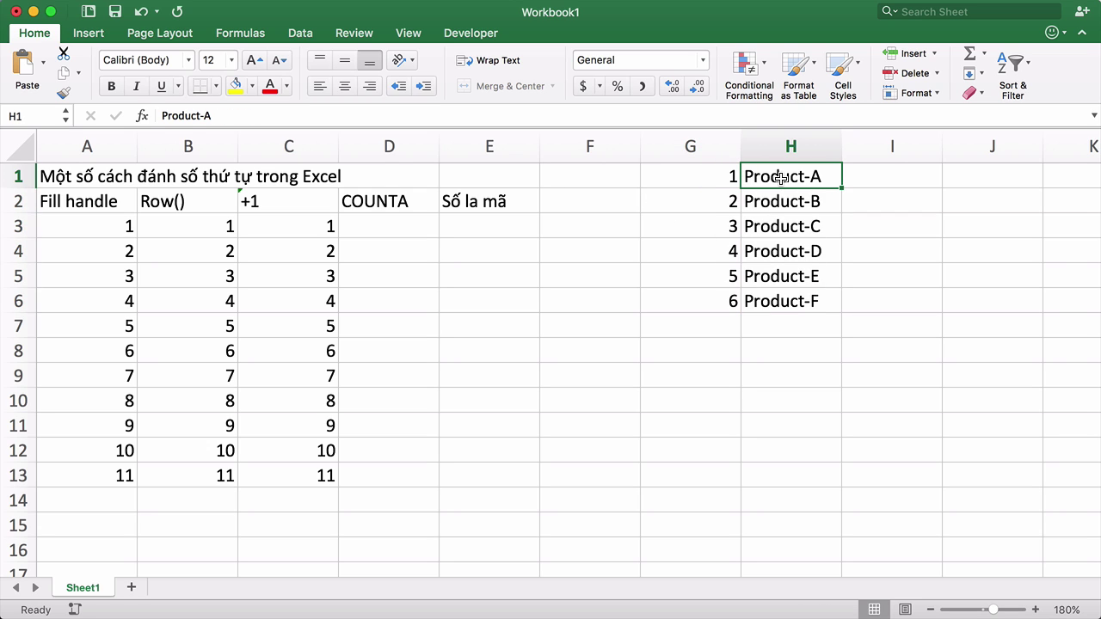
left_click(690, 176)
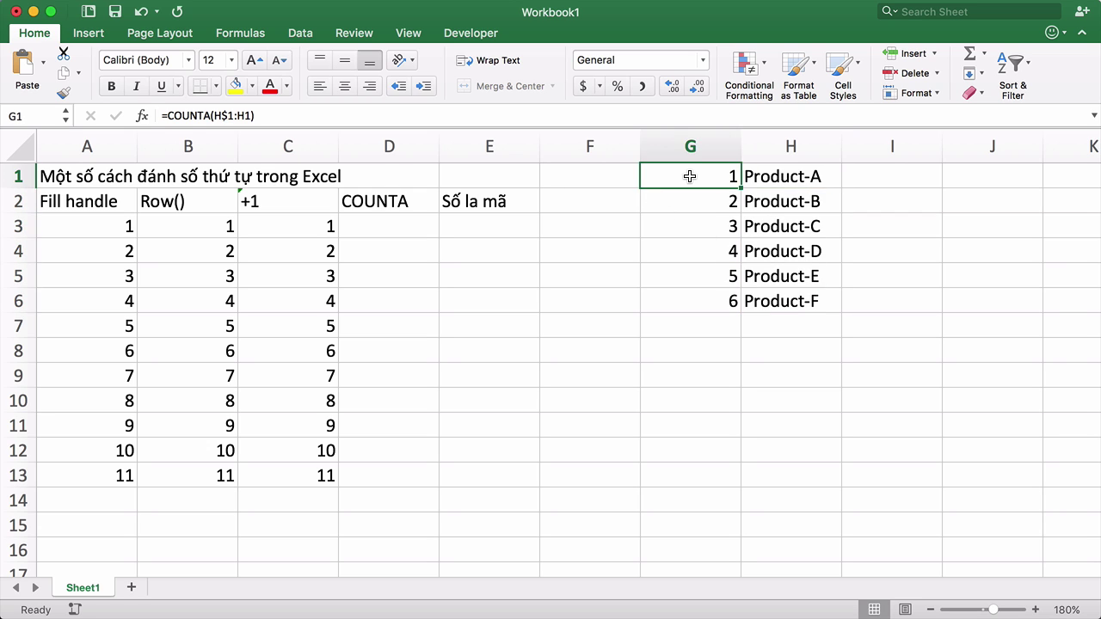
Edit G1 to =if(len(h1)=0;"";COUNTA(H$1:H1)) and try to commit it
left_click(165, 115)
type("if")
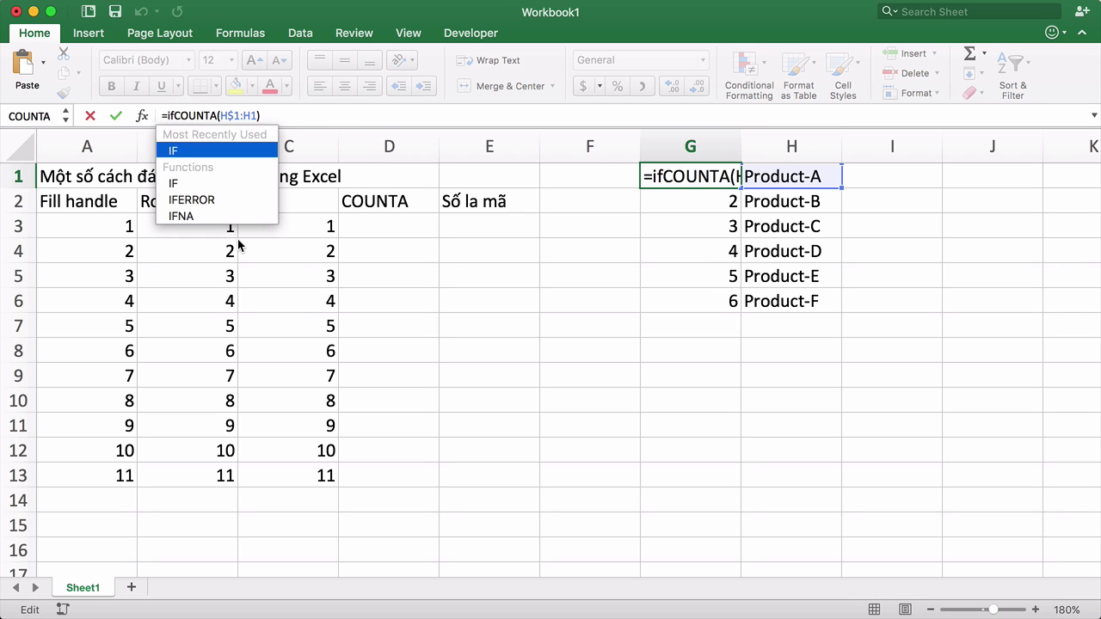
type("(H1=")
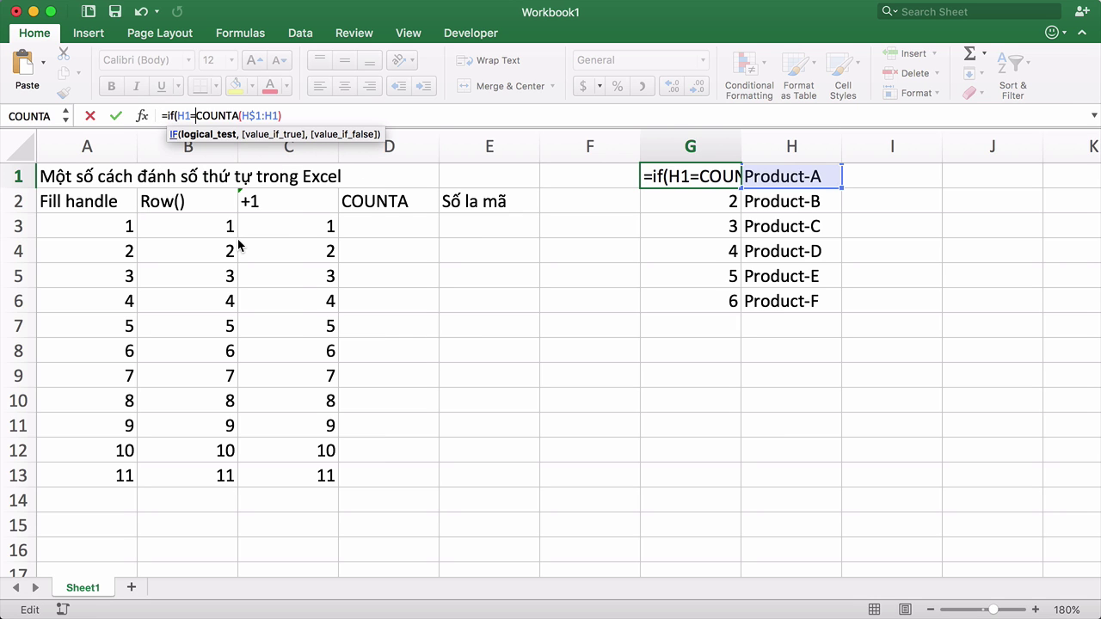
key("BackSpace")
key("BackSpace")
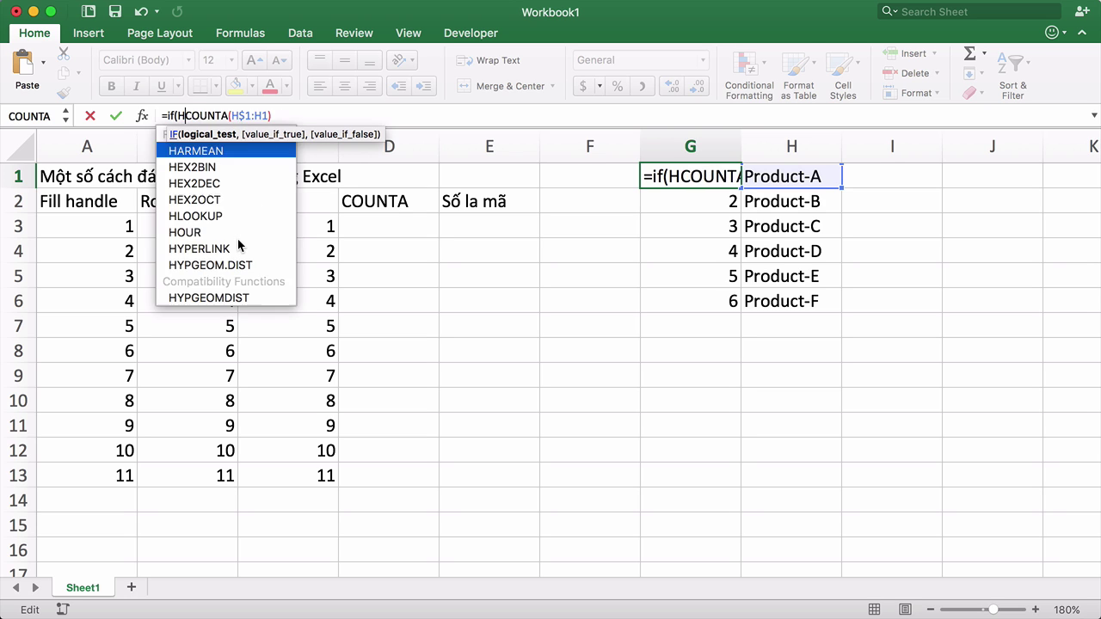
key("BackSpace")
type("len(h1")
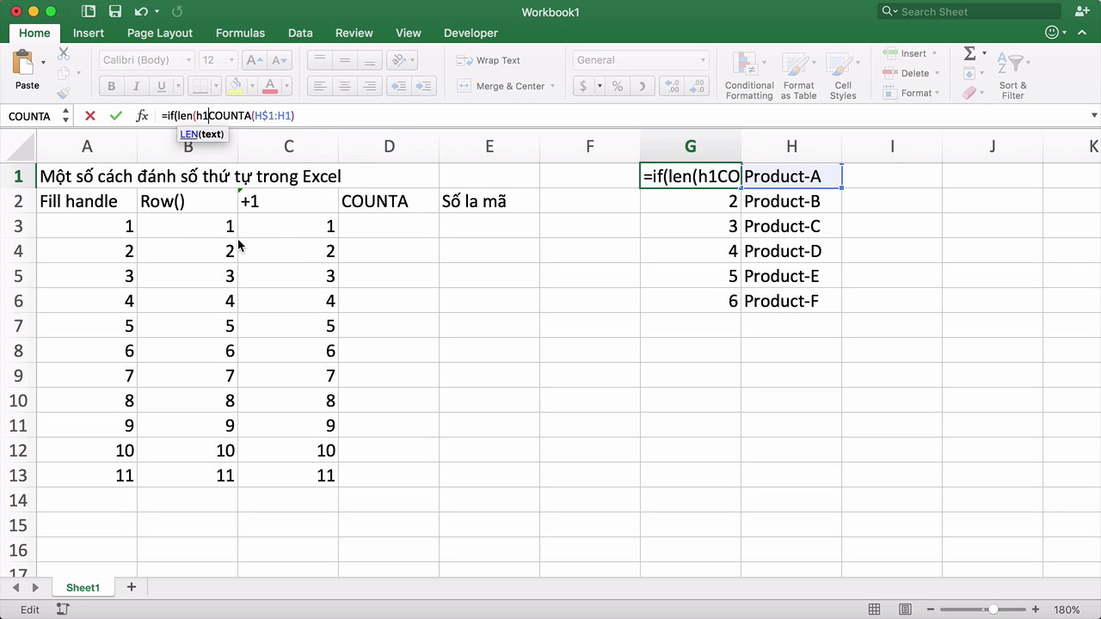
type(")=0")
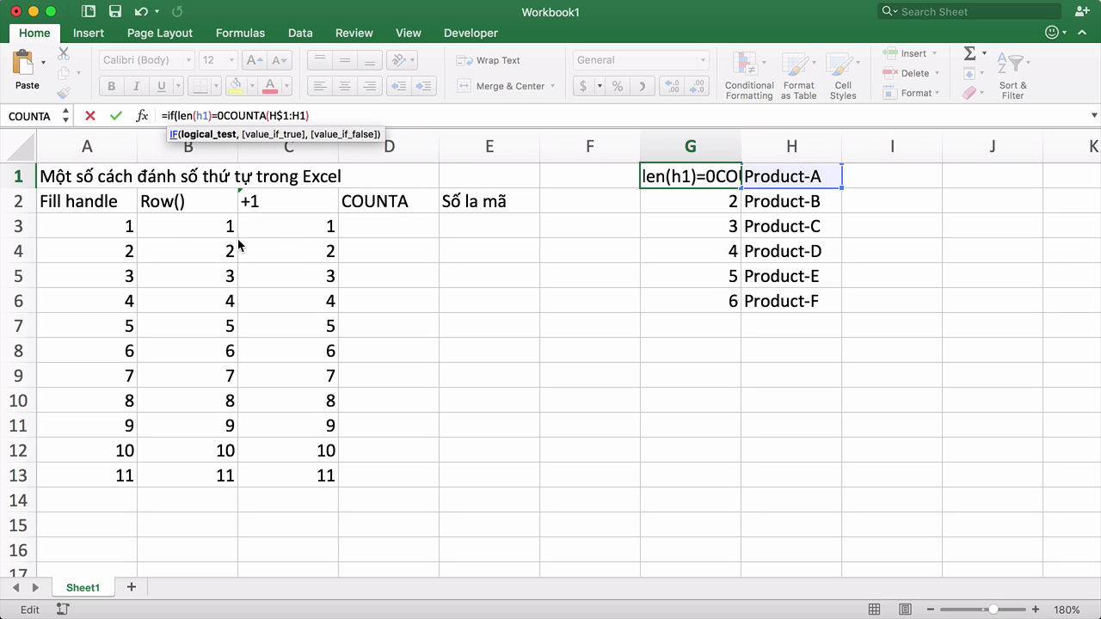
type(";")
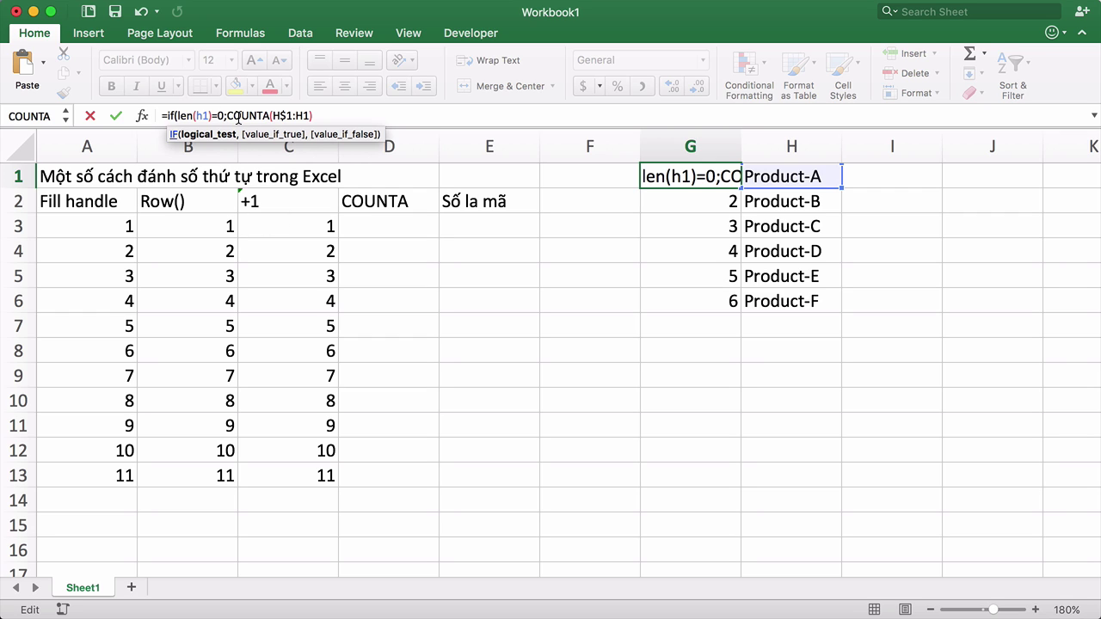
type("\"\"")
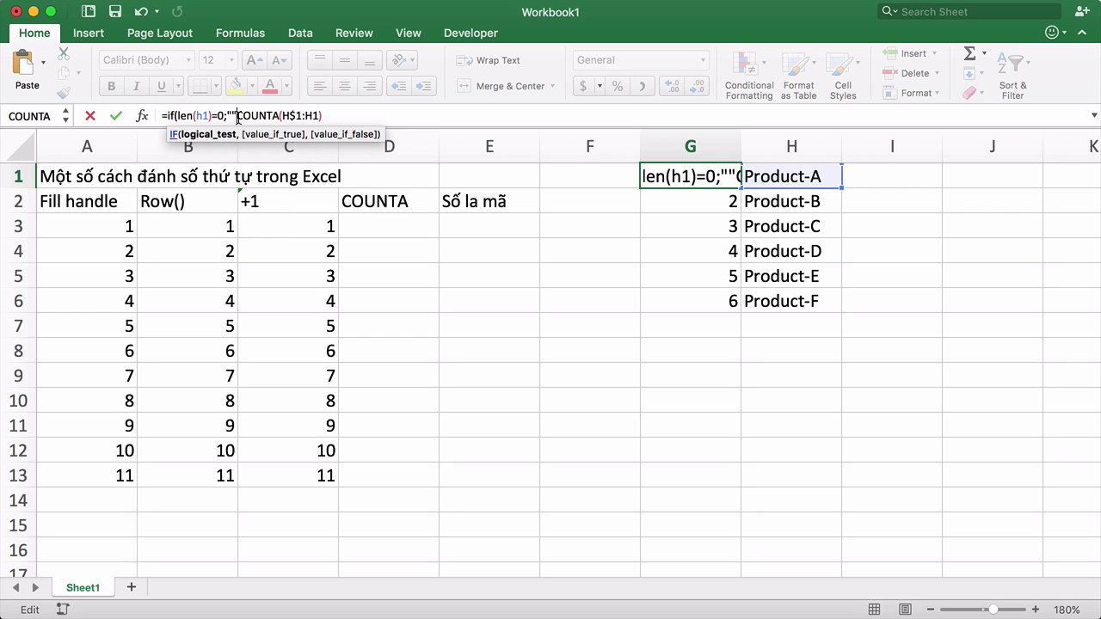
type(";")
left_click(353, 117)
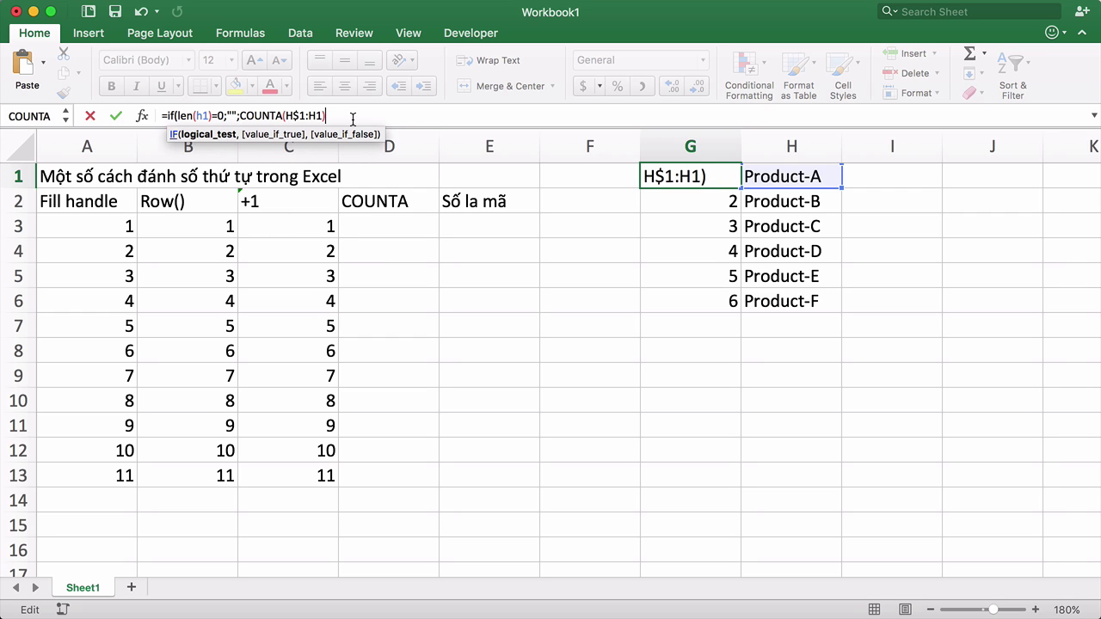
type(")")
key("Return")
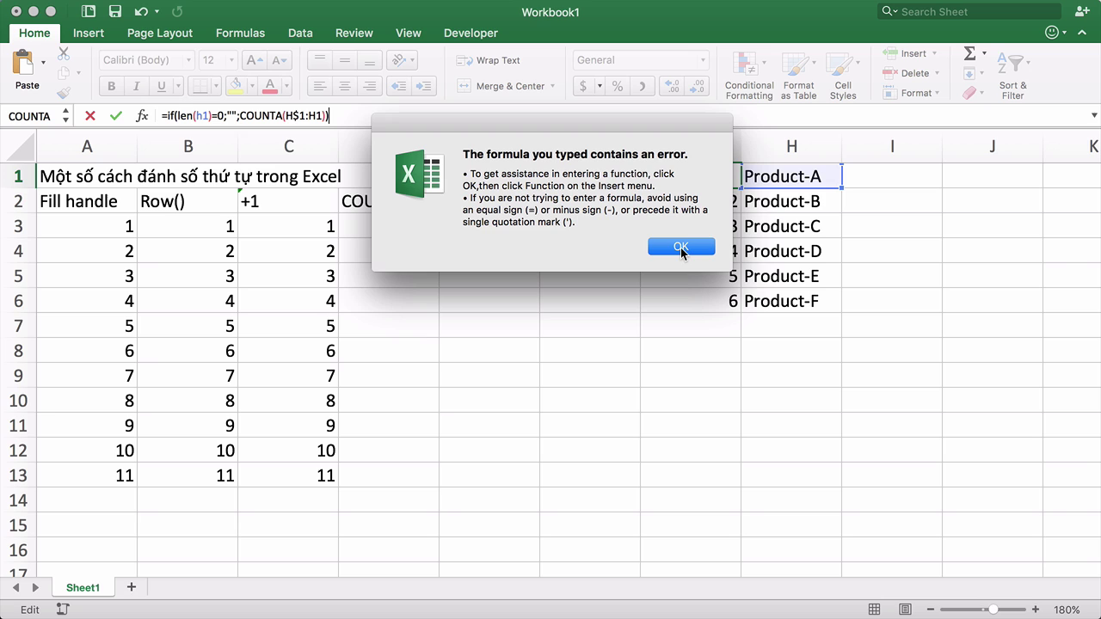
Dismiss the formula error and evaluate len(h1)=0 with F9, which shows FALSE
left_click(680, 247)
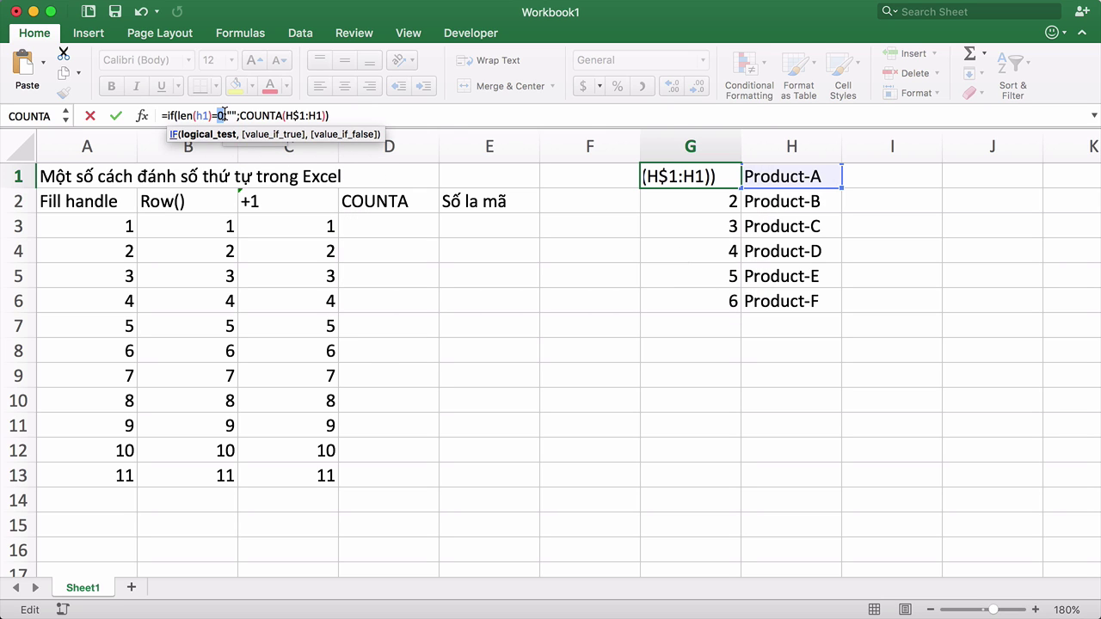
left_click(220, 115)
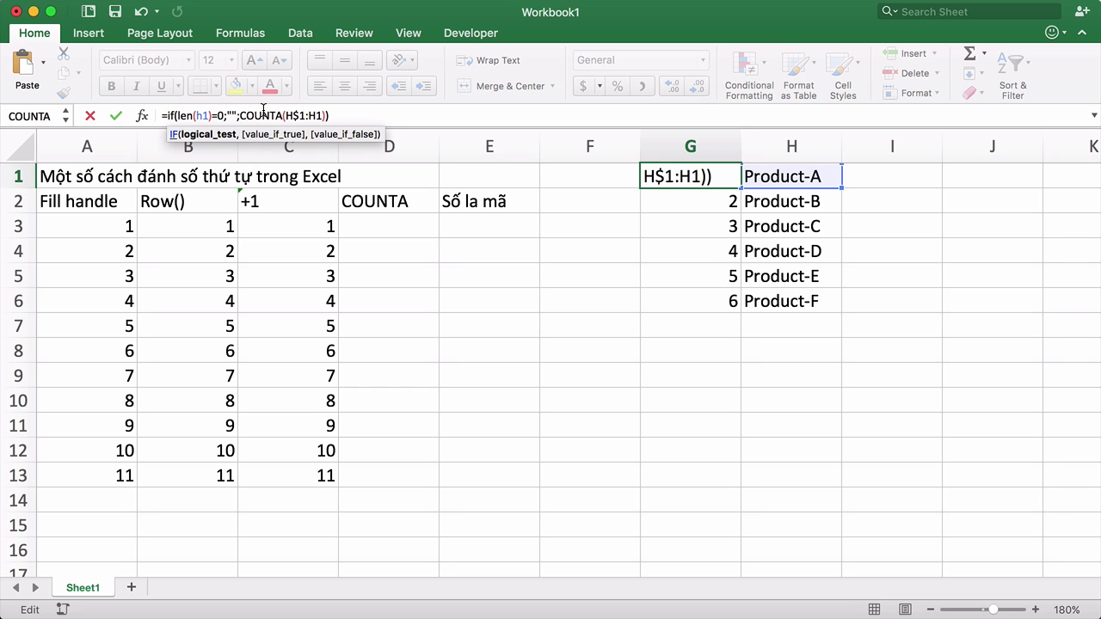
left_click_drag(177, 115, 220, 117)
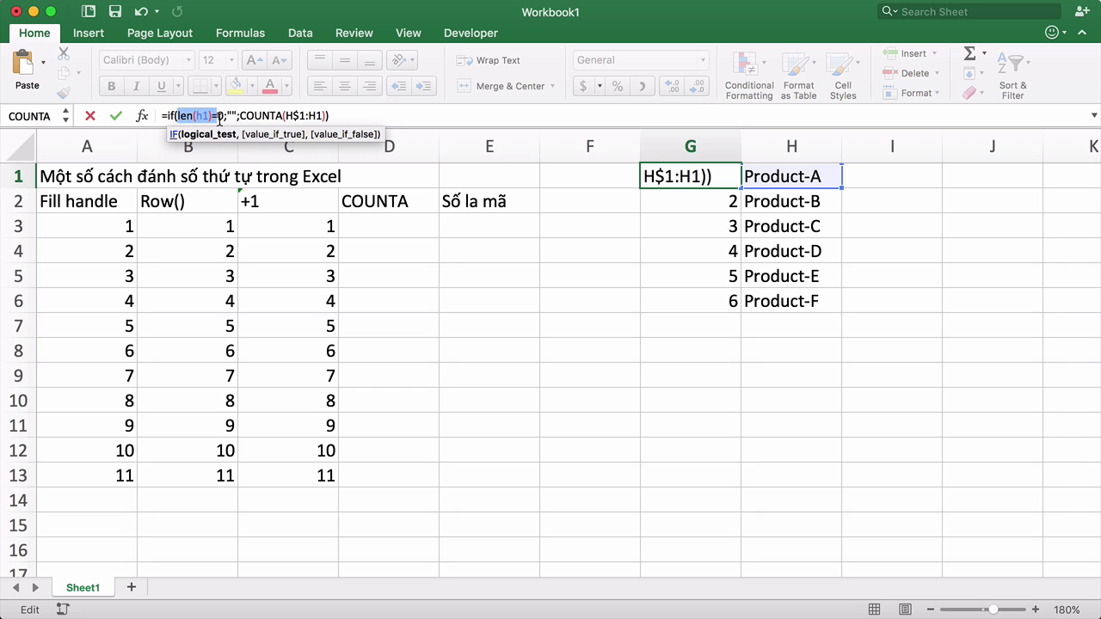
key("F9")
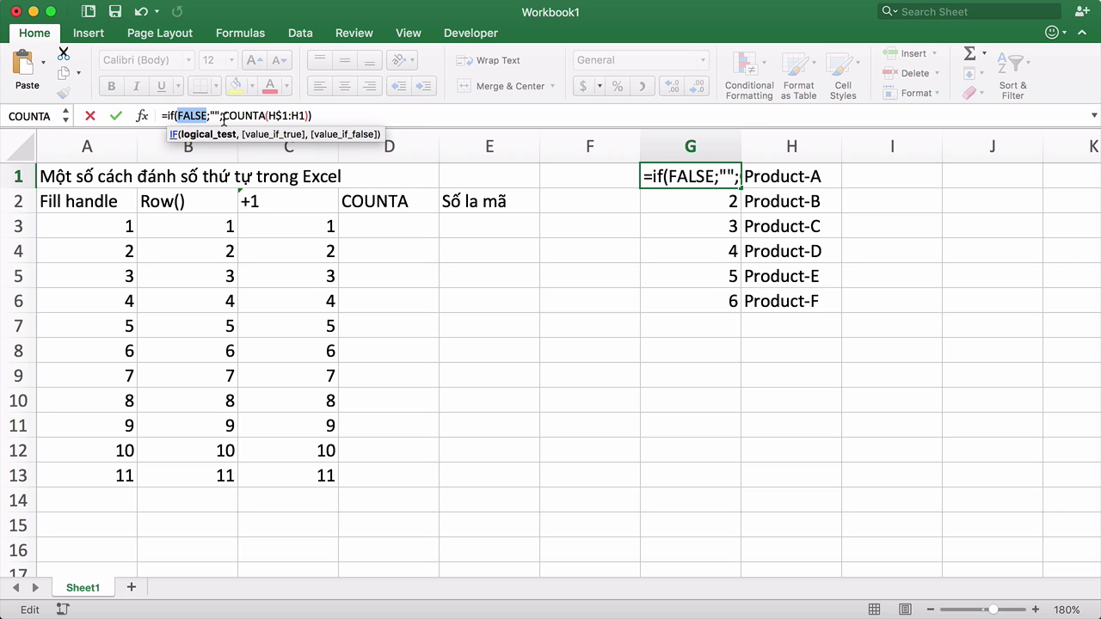
Cancel the edit, undo Product-F in H6, and enter =IF(LEN(H1)=0,"",COUNTA(H$1:H1)) in G1
key("Escape")
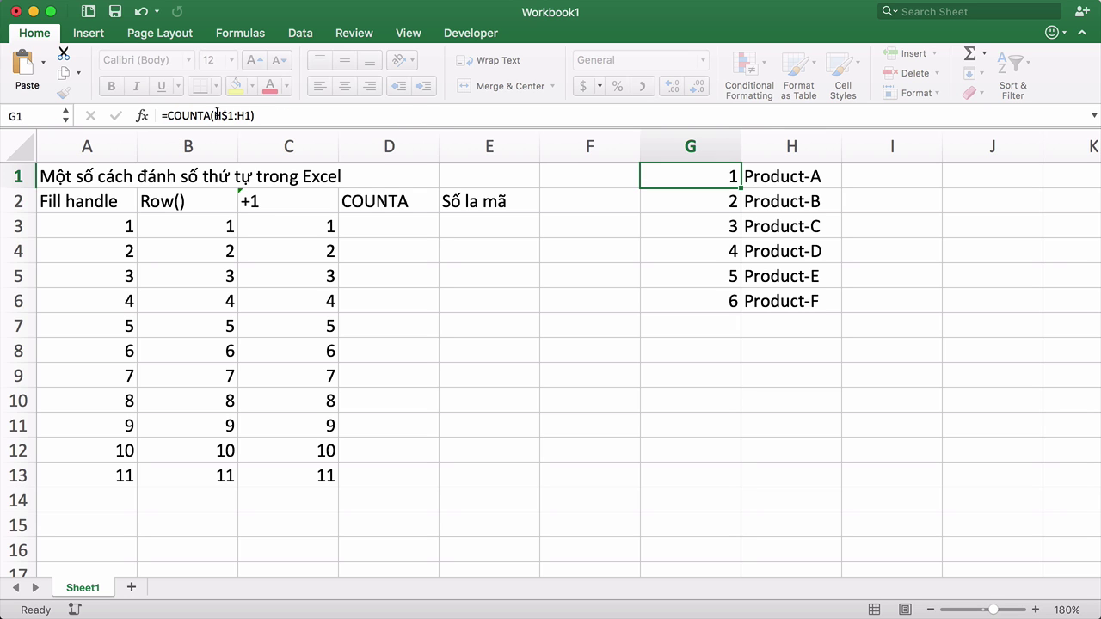
key("ctrl+z")
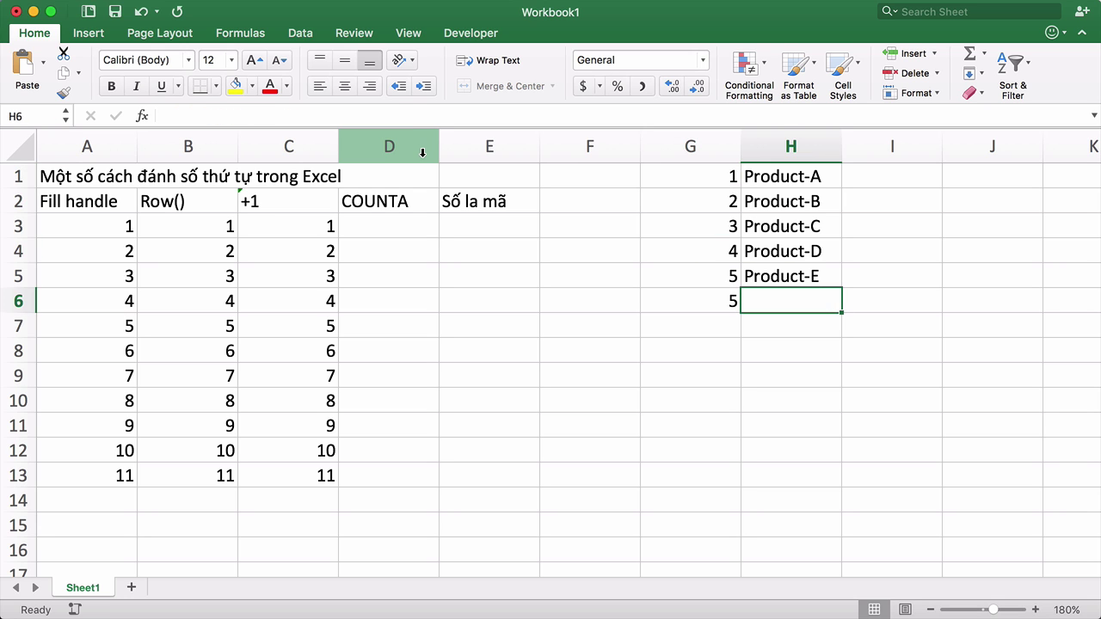
left_click(725, 172)
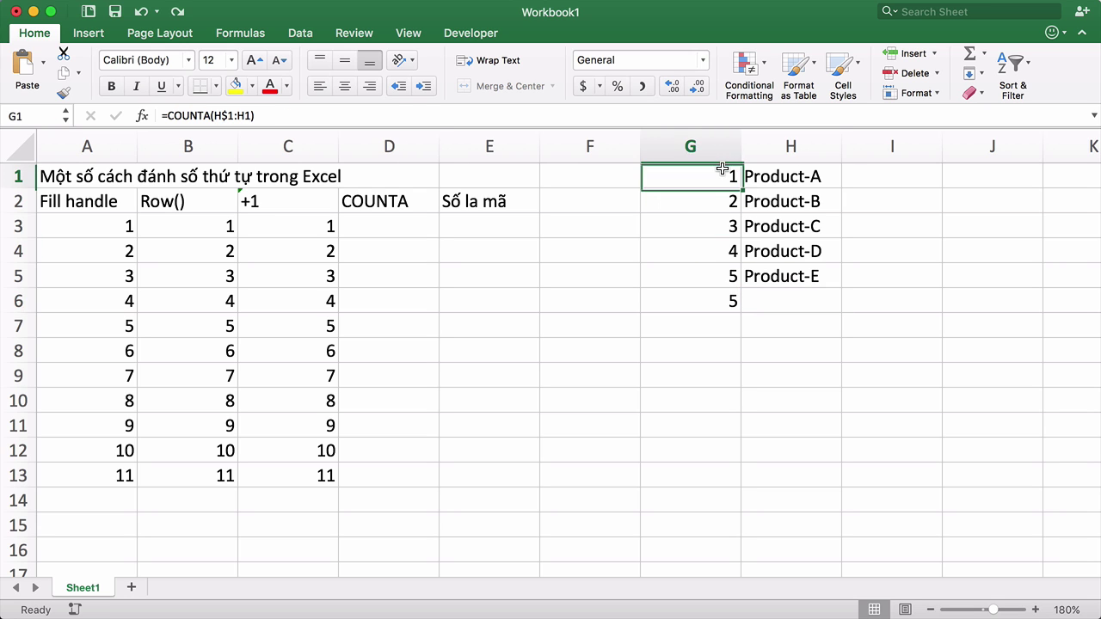
left_click(166, 114)
type("if(")
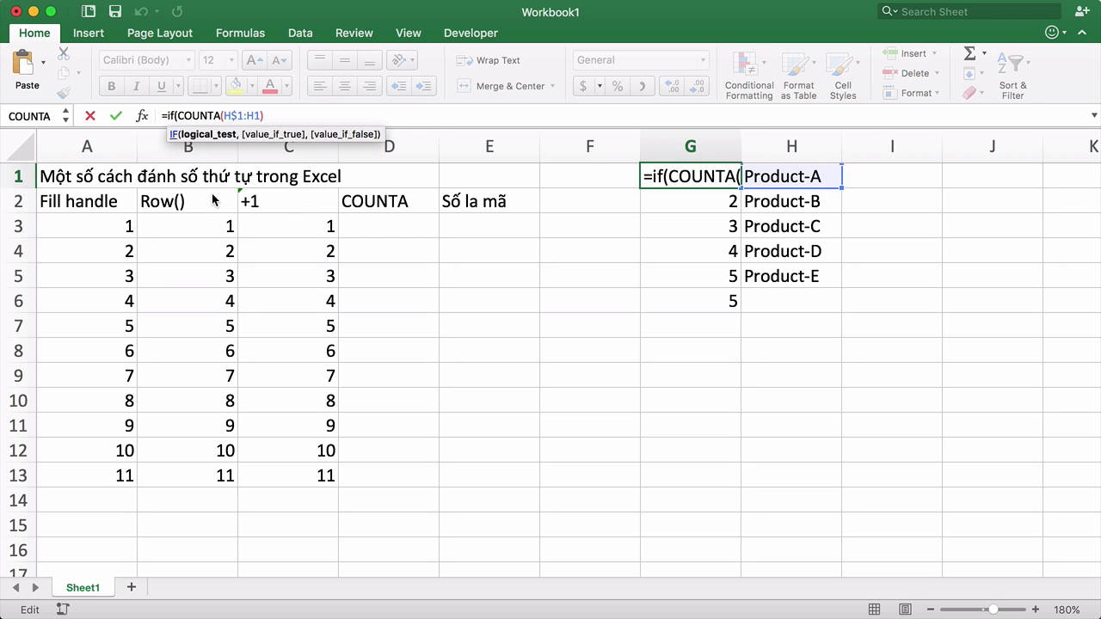
type("len(h1)")
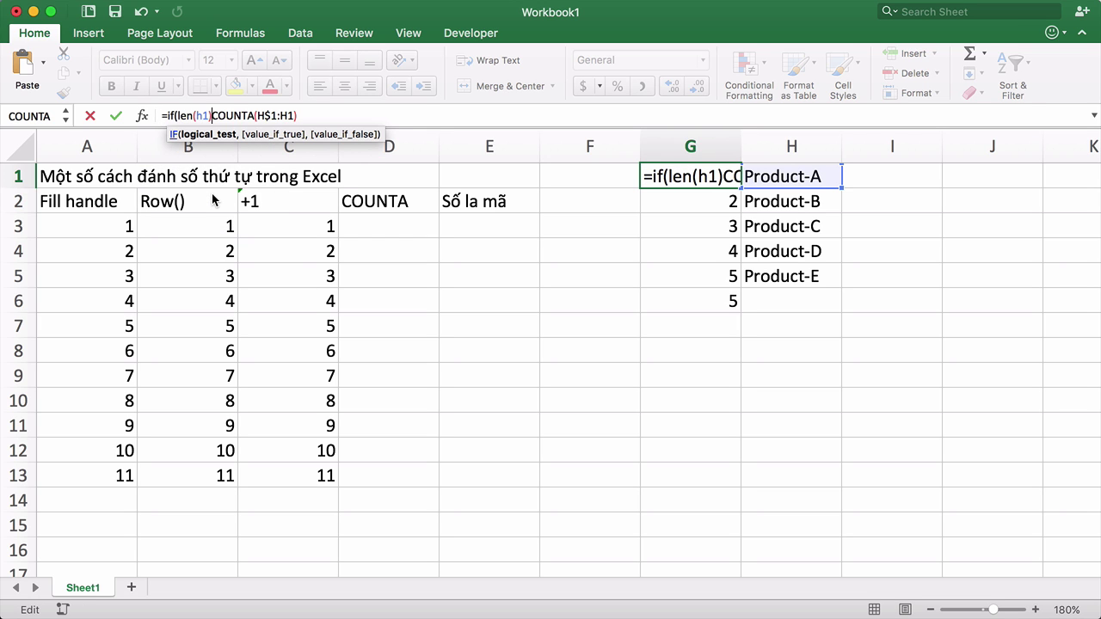
type("=0")
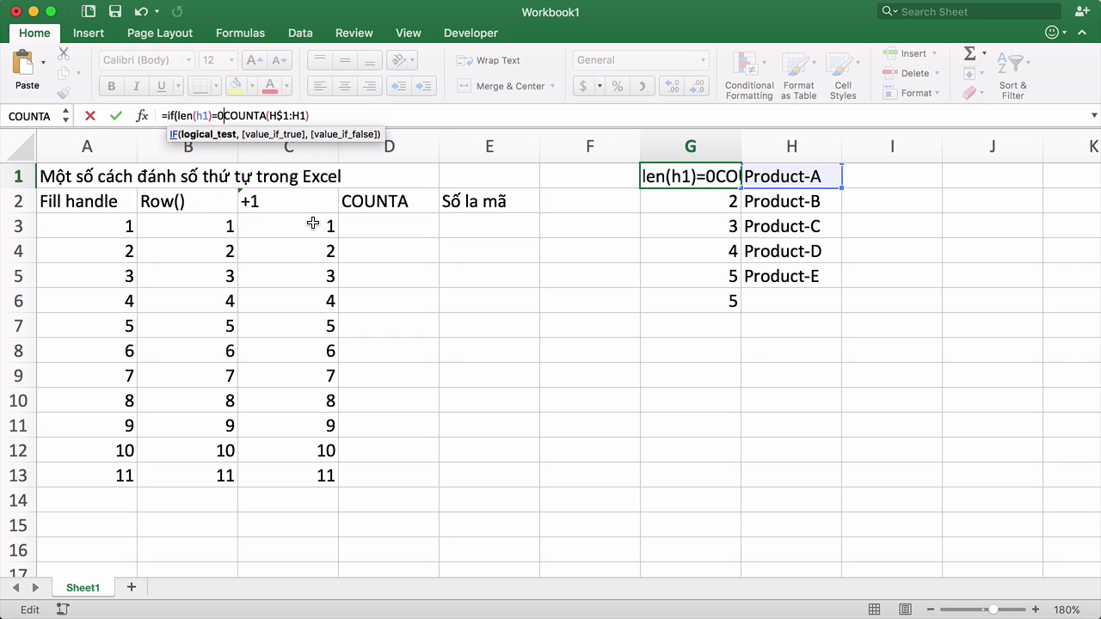
type(",\"\"")
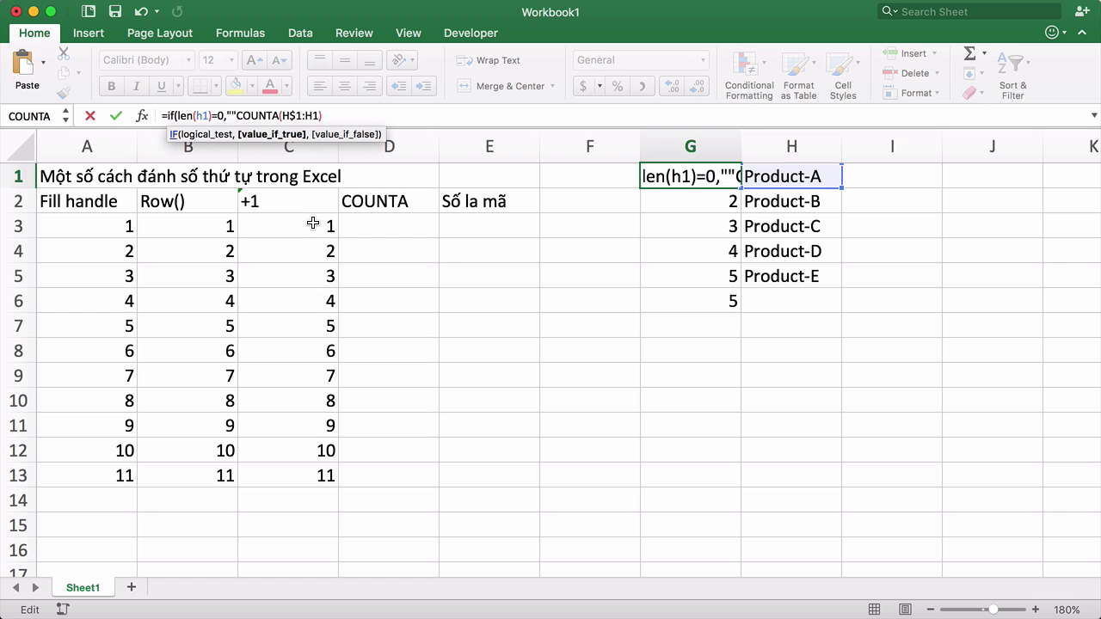
type(",")
left_click(361, 111)
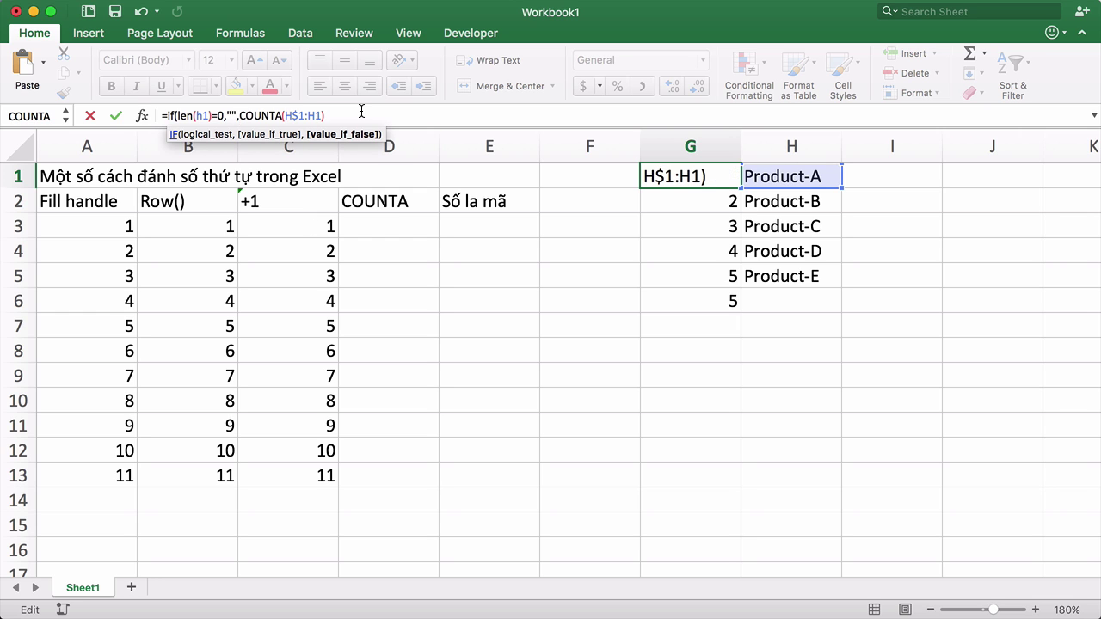
type(")")
key("Return")
Fill G1's IF formula down to G10 and check the formula in G6
left_click(732, 177)
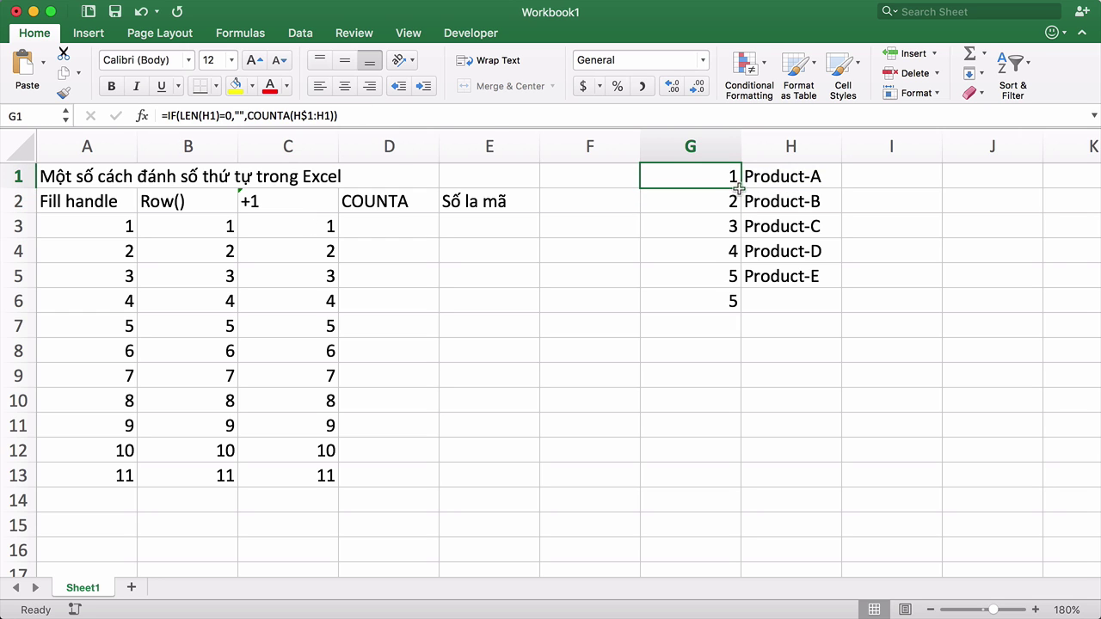
left_click_drag(740, 185, 737, 406)
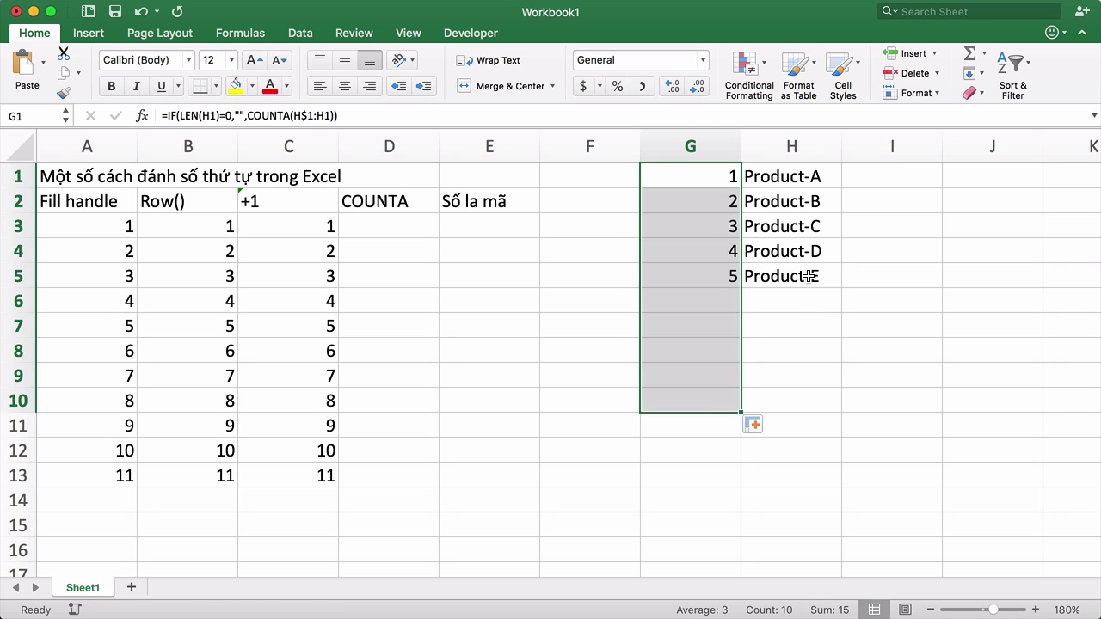
left_click(720, 283)
left_click(718, 292)
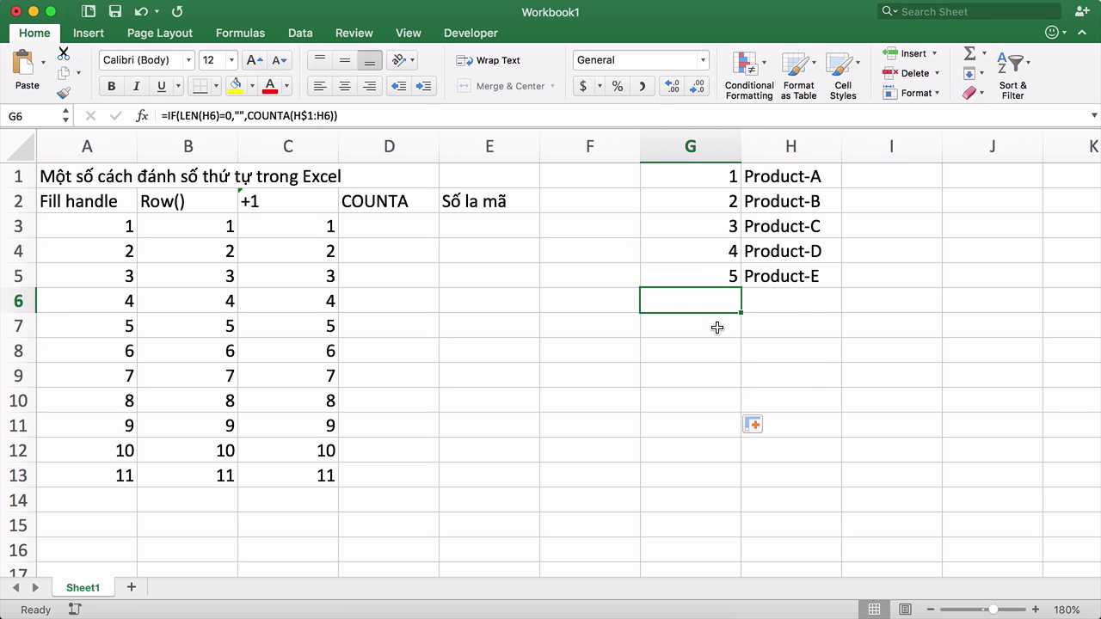
Type Product-F in H6 below Product-E
left_click(779, 279)
left_click(782, 318)
left_click(797, 298)
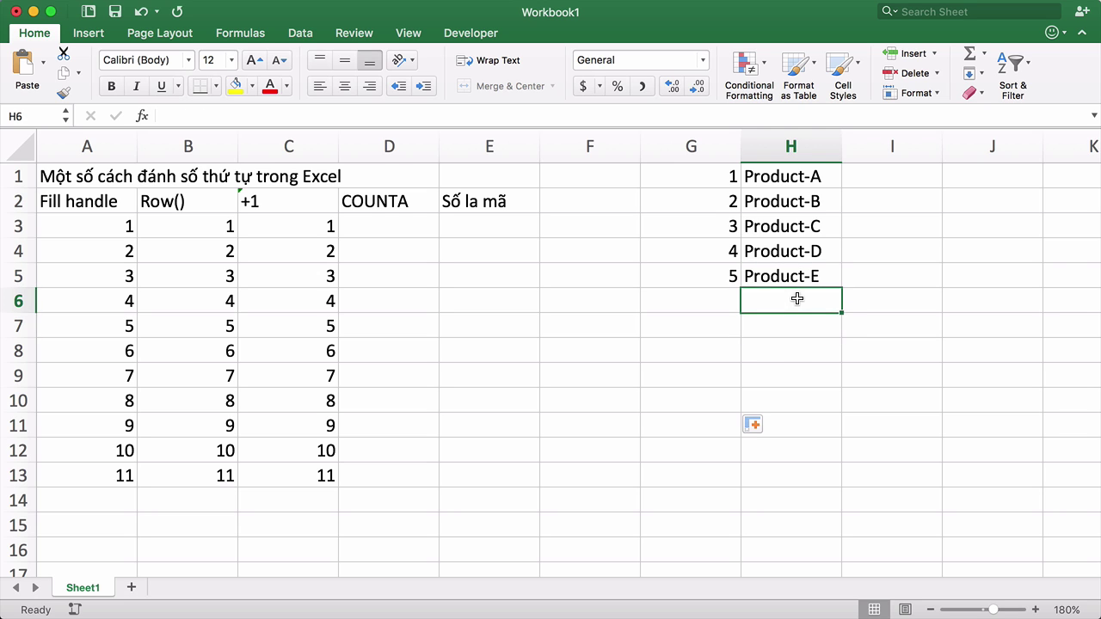
type("Product-")
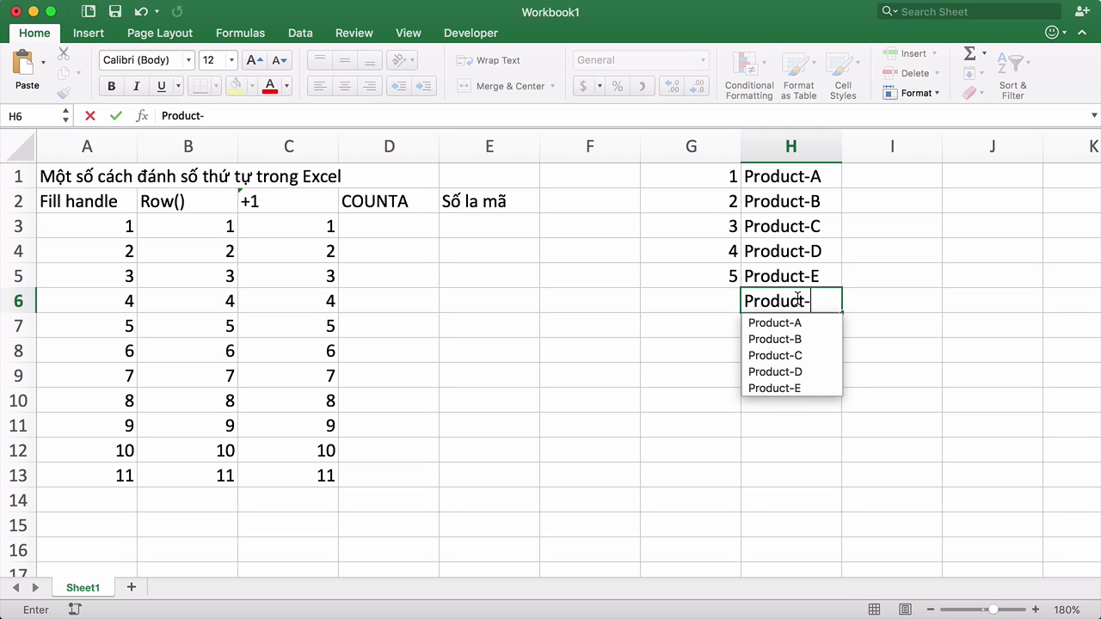
type("F")
key("Return")
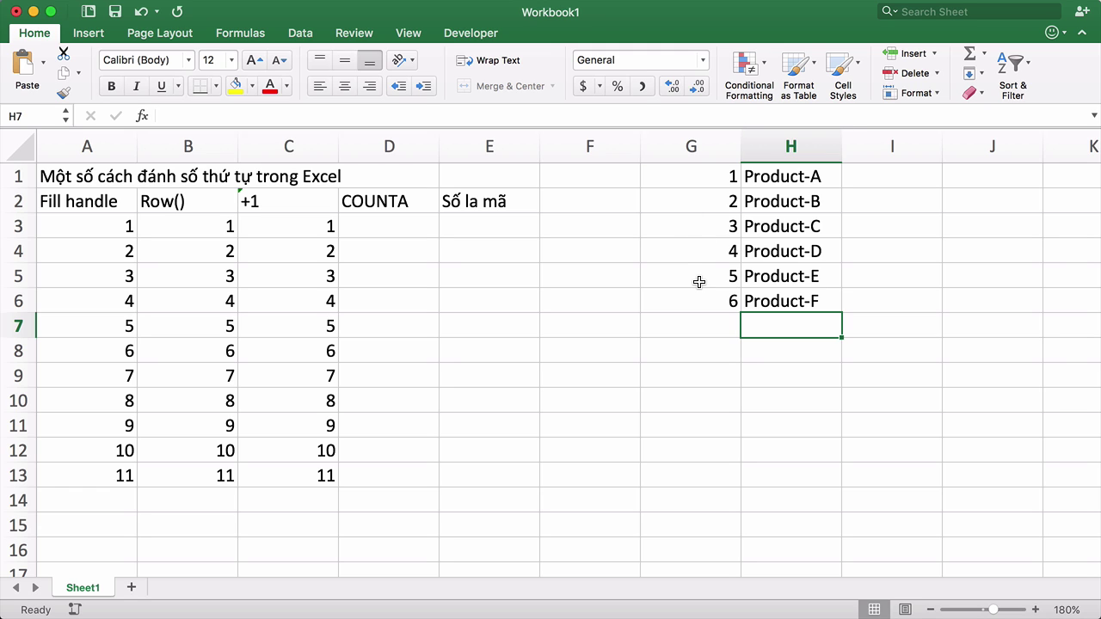
Enter =ROW()-2 in E3 and fill it down to E13 to number 1 to 11
left_click(492, 233)
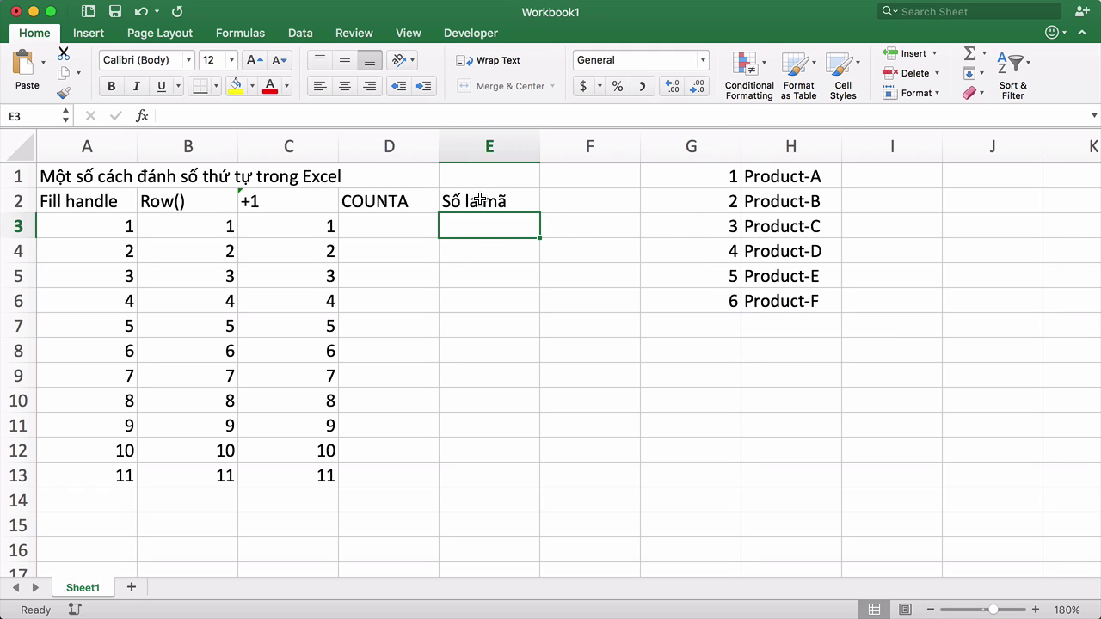
type("=")
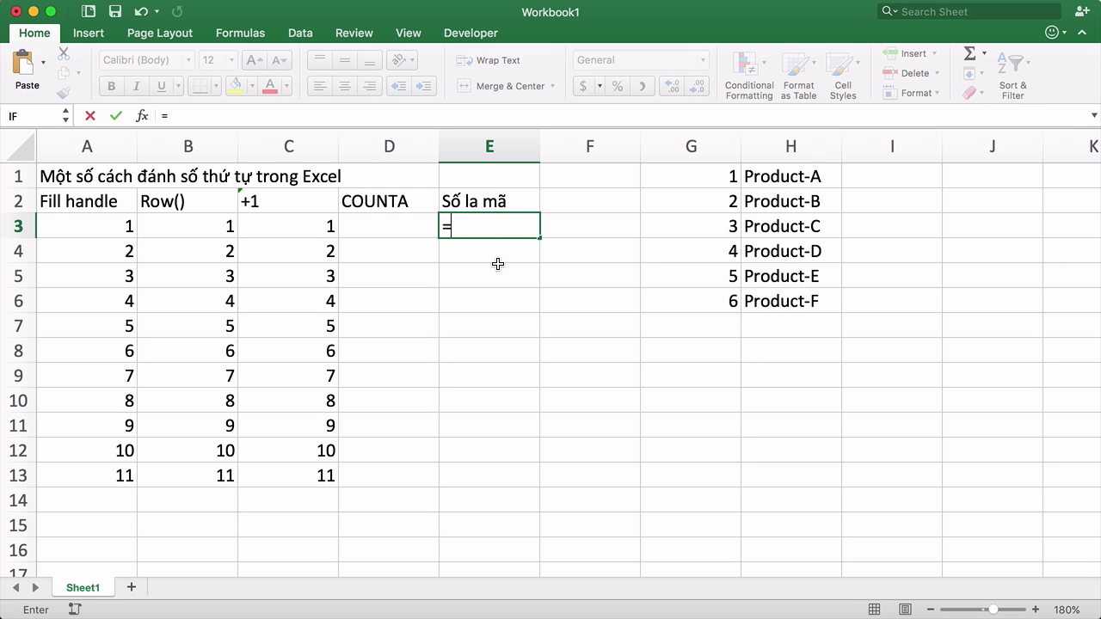
type("row()-2")
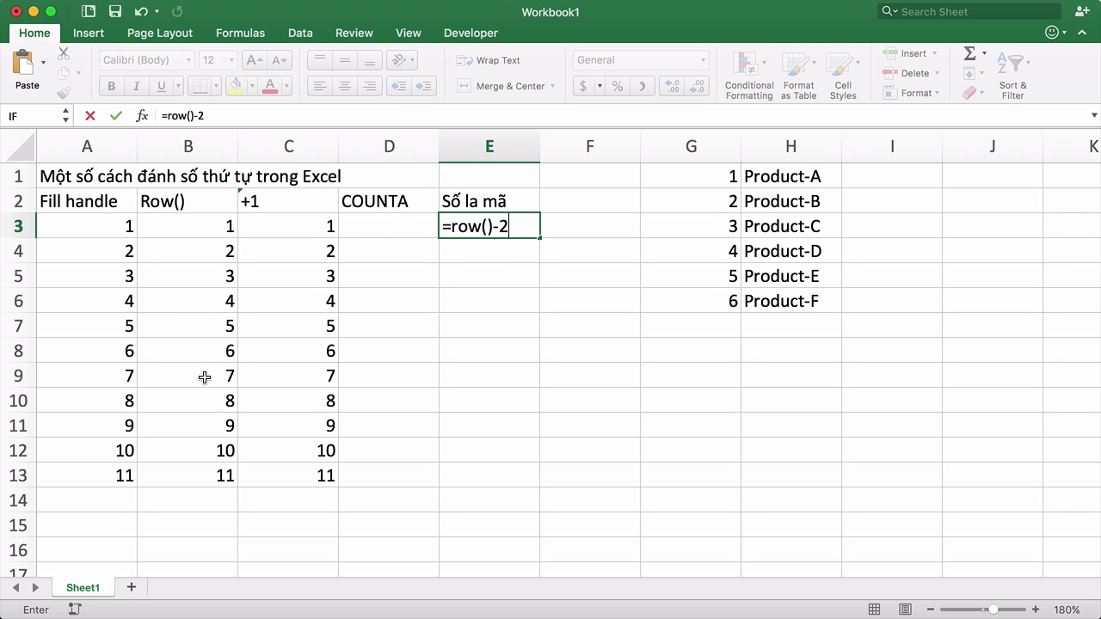
key("Return")
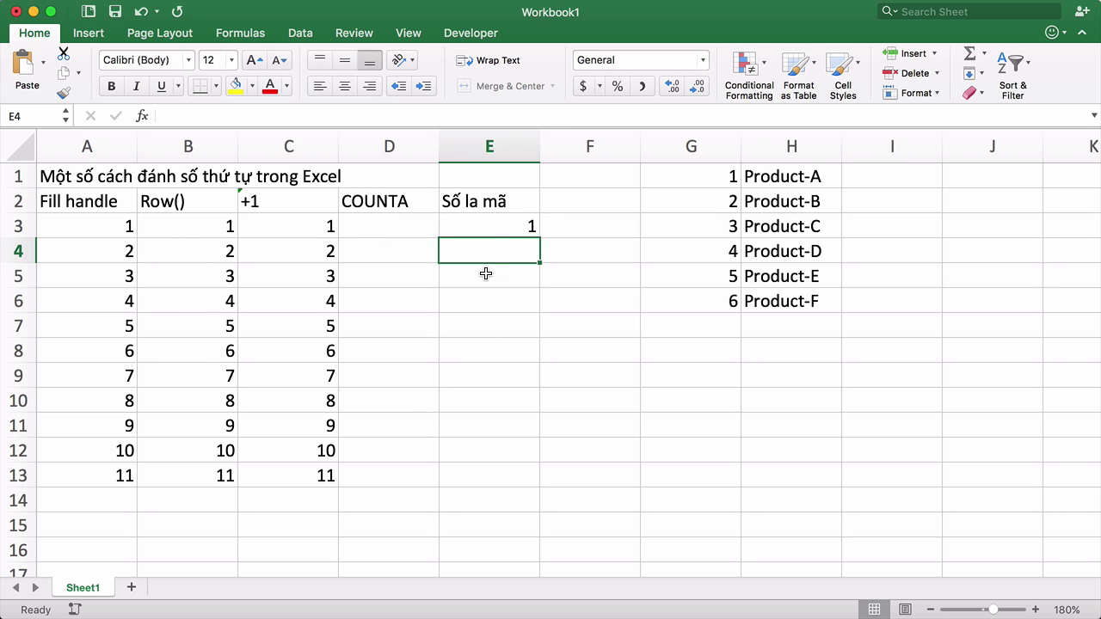
left_click(494, 228)
left_click_drag(538, 238, 514, 473)
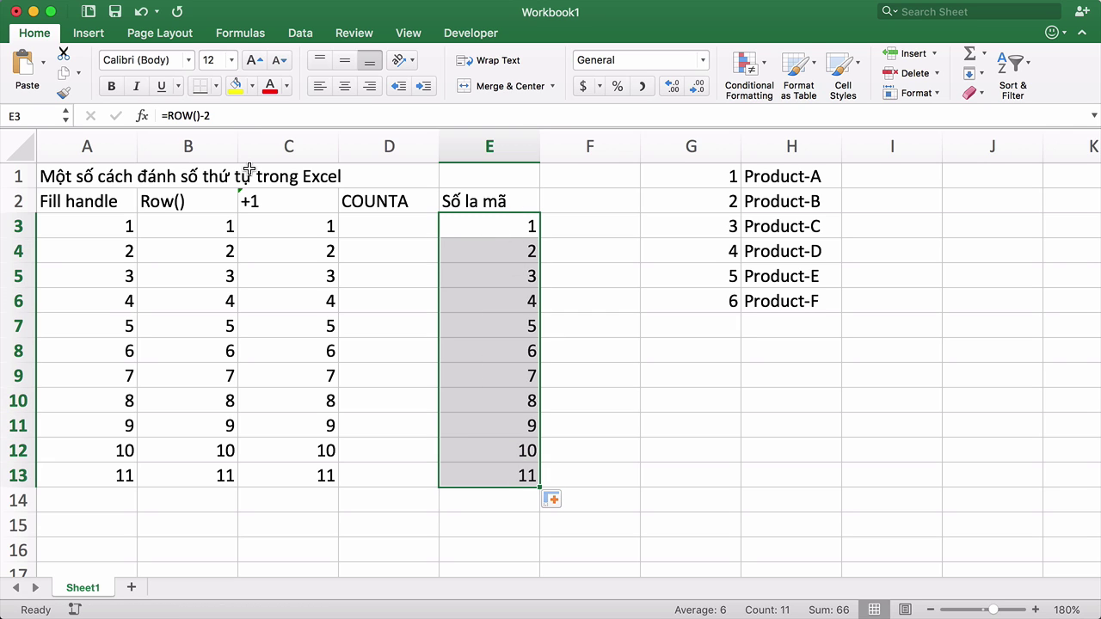
Change E3 to =ROMAN(ROW()-2) and fill it down to E13, giving I through XI
left_click(168, 115)
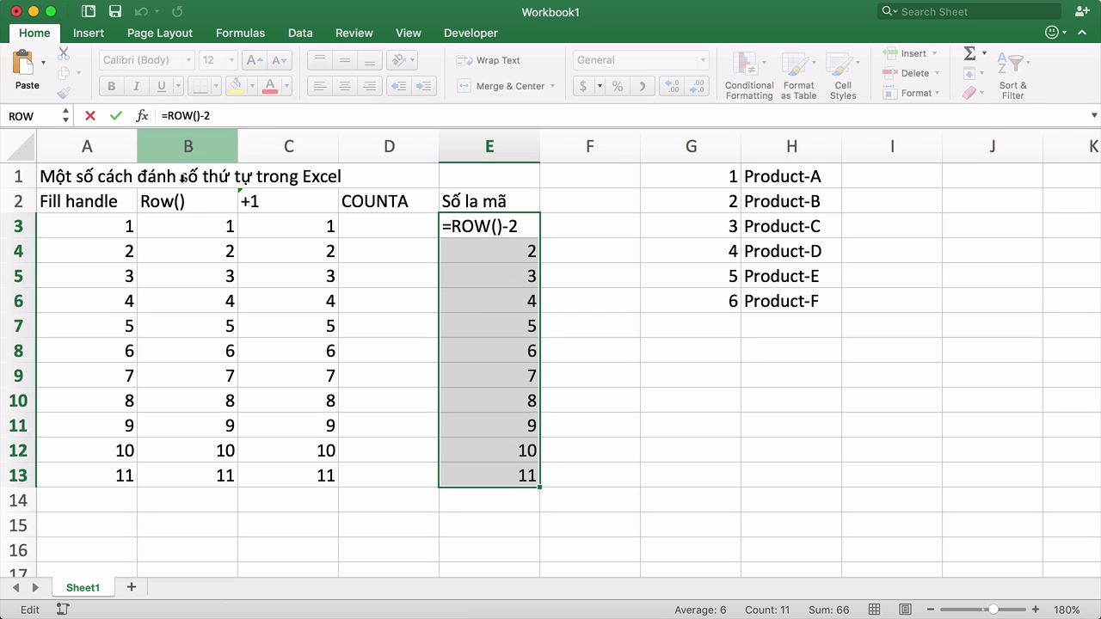
type("ro")
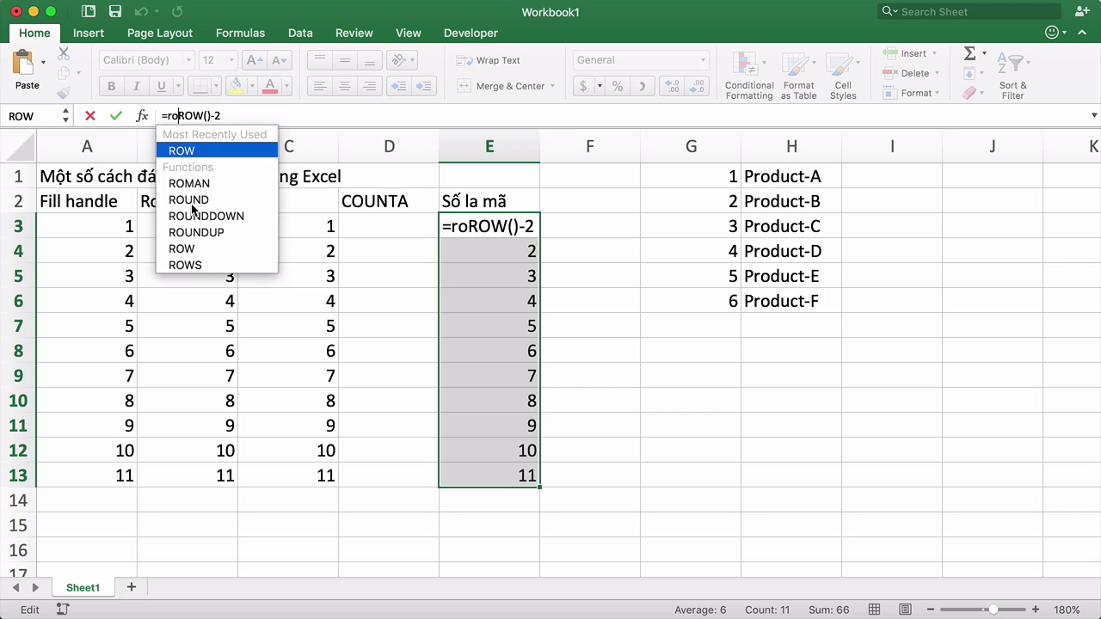
type("man(")
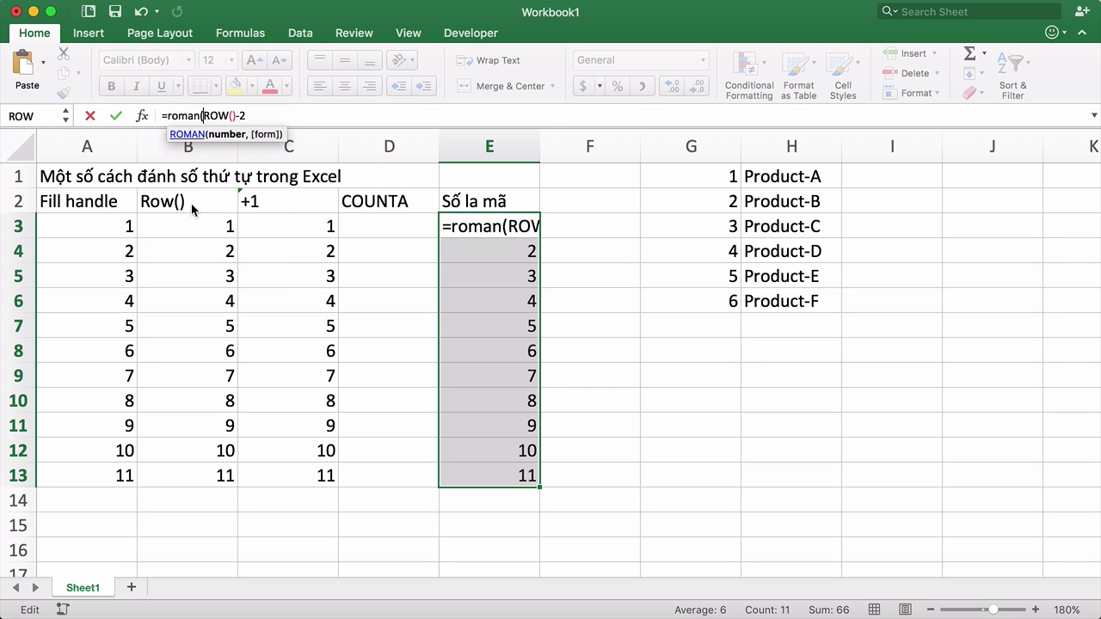
left_click(300, 115)
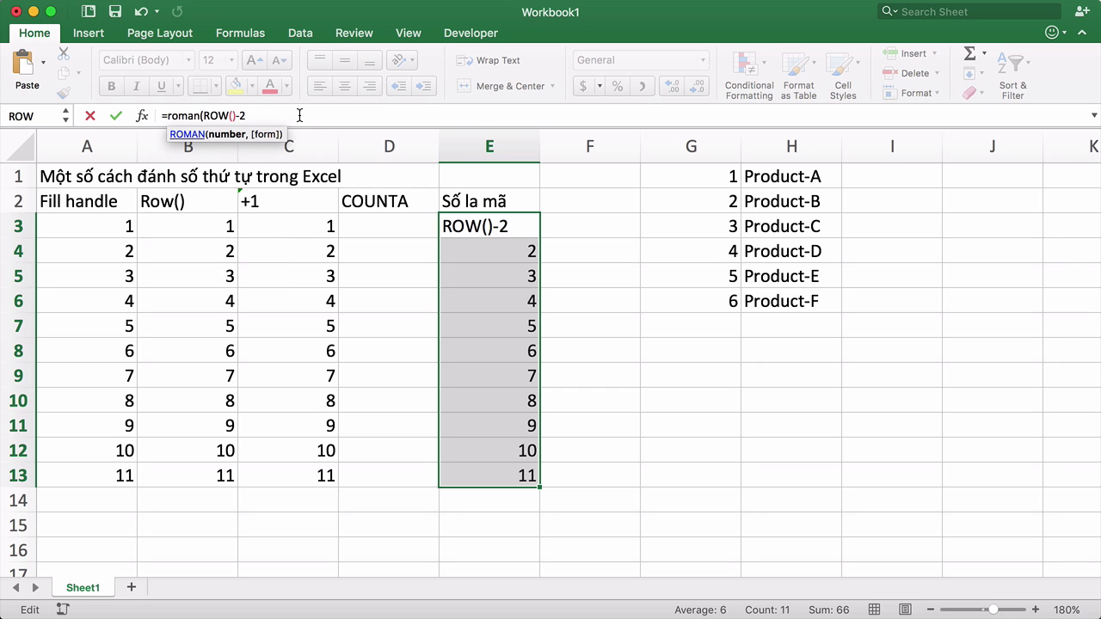
type("_")
key("Return")
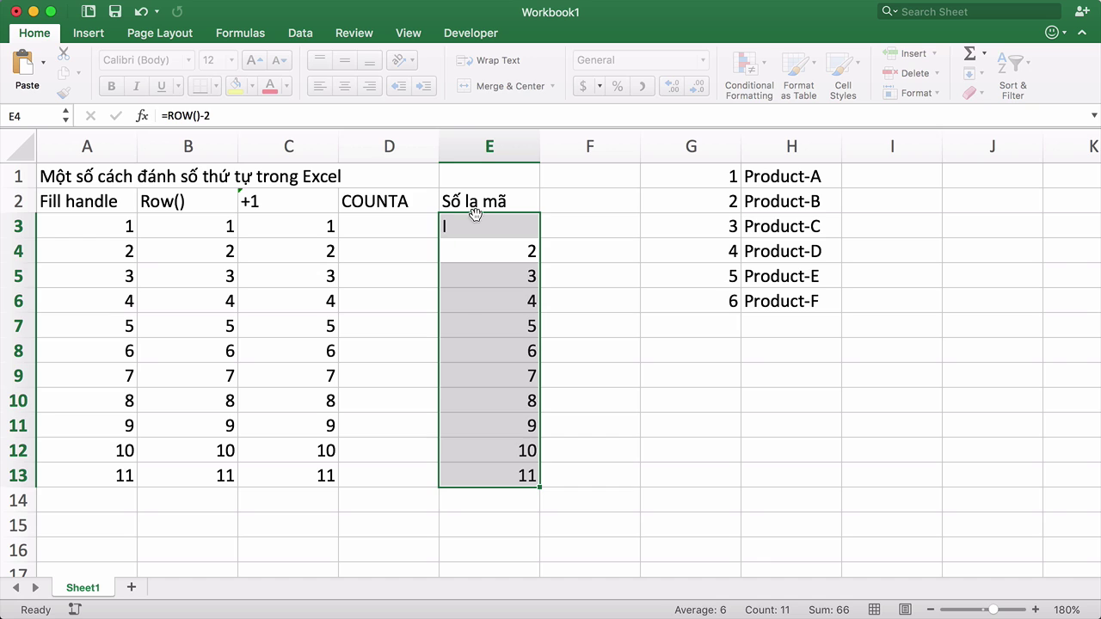
left_click(490, 225)
left_click_drag(538, 237, 537, 488)
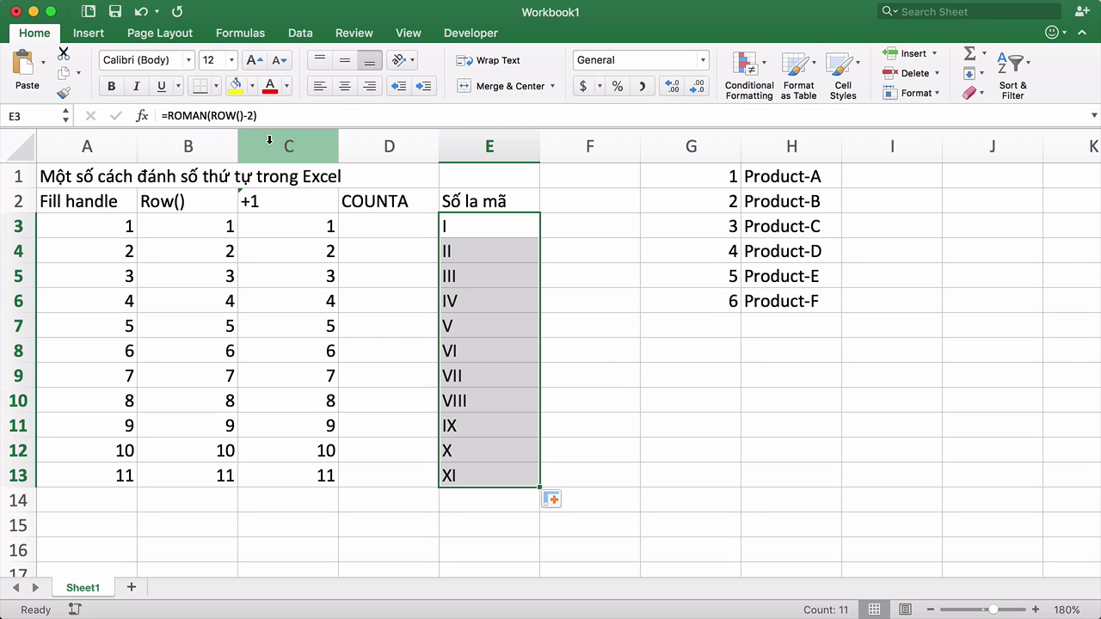
Enter the sample year 1992 in cell F10
left_click(614, 401)
type("=")
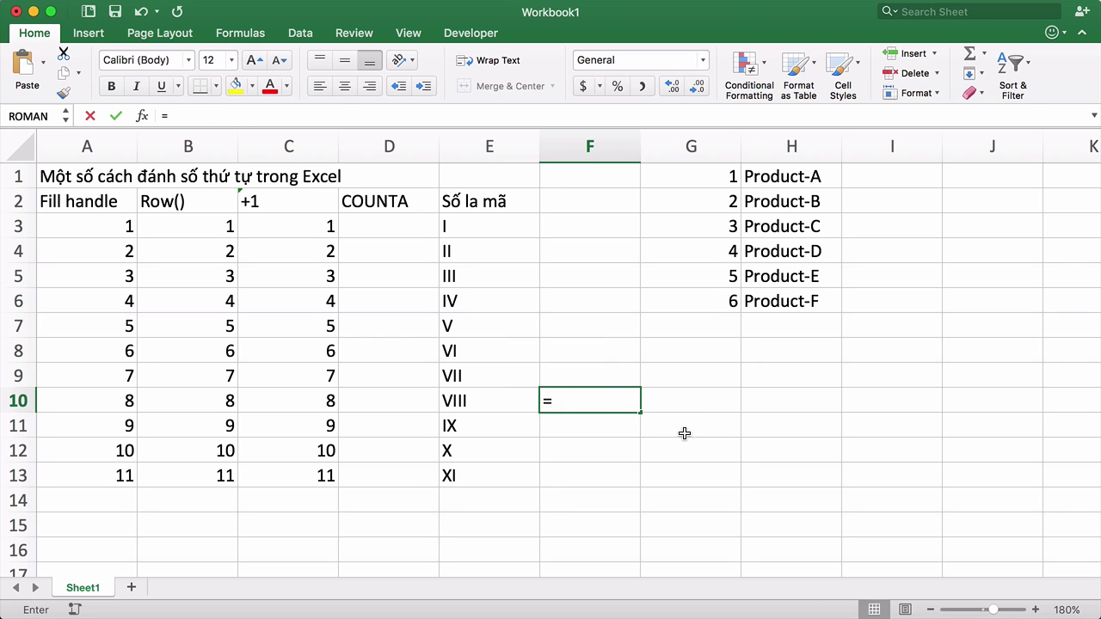
key("BackSpace")
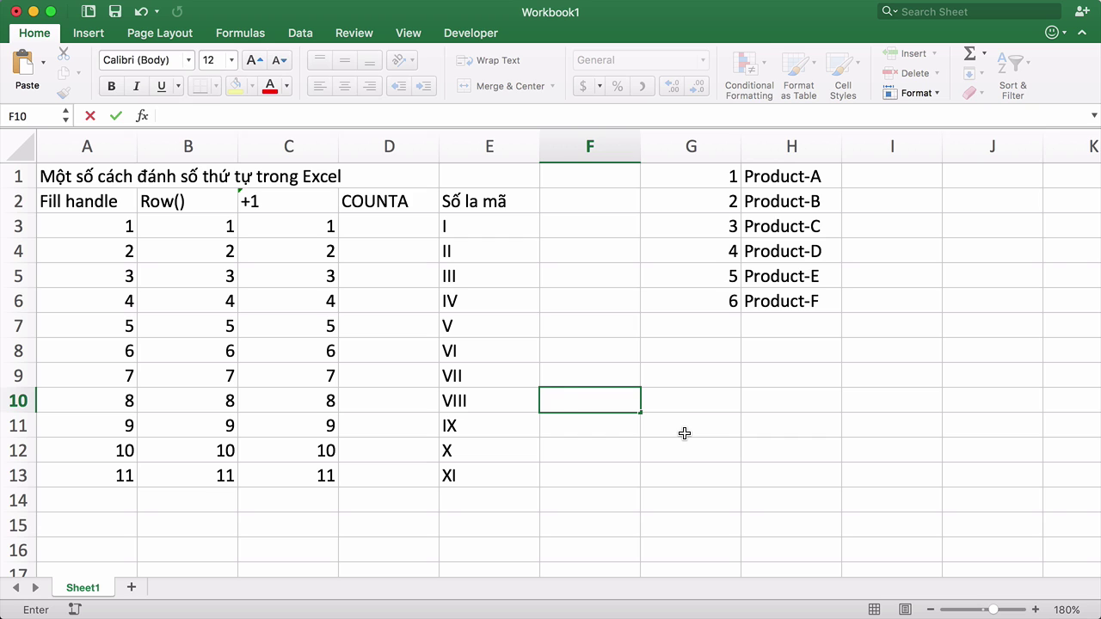
type("198")
type("92")
key("Tab")
Enter =ROMAN(F10) in G10 to show 1992 as MCMXCII
type("=")
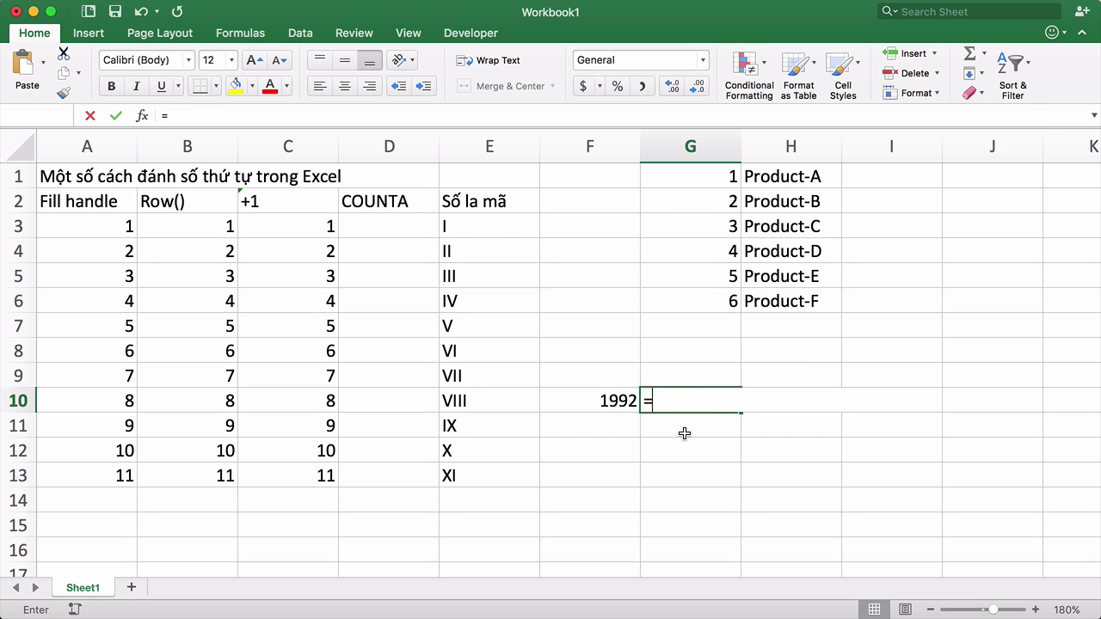
type("rom")
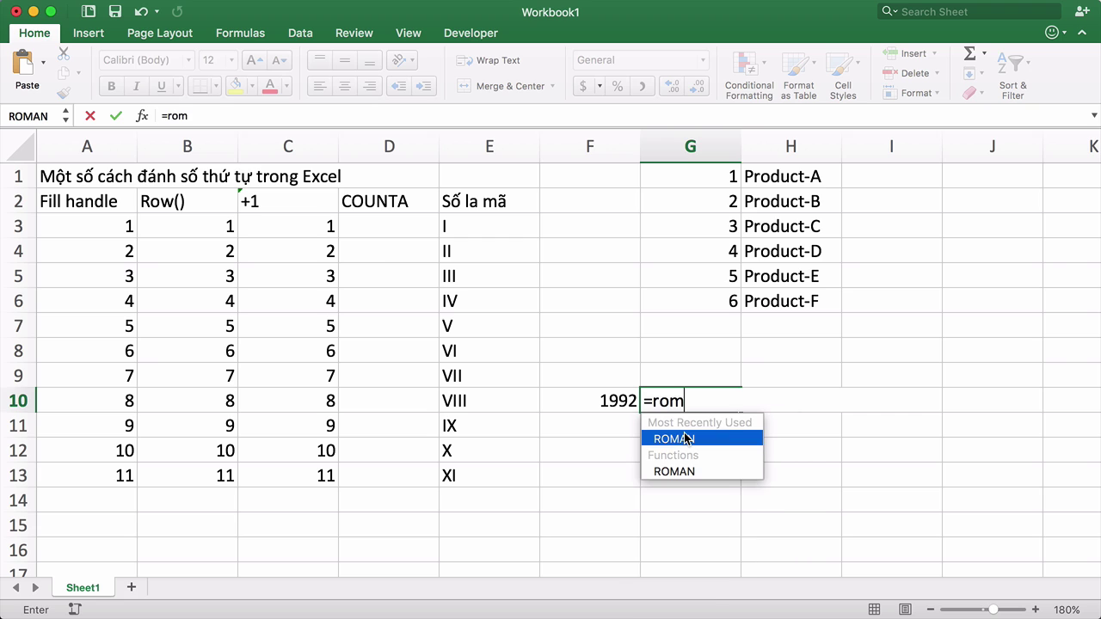
type("an(")
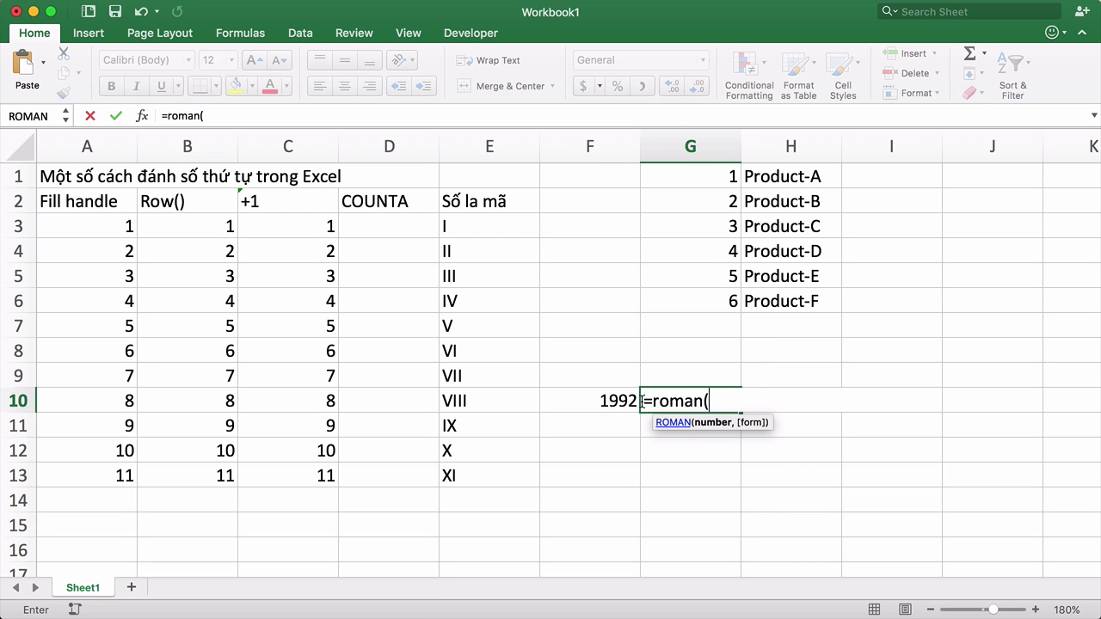
left_click(604, 402)
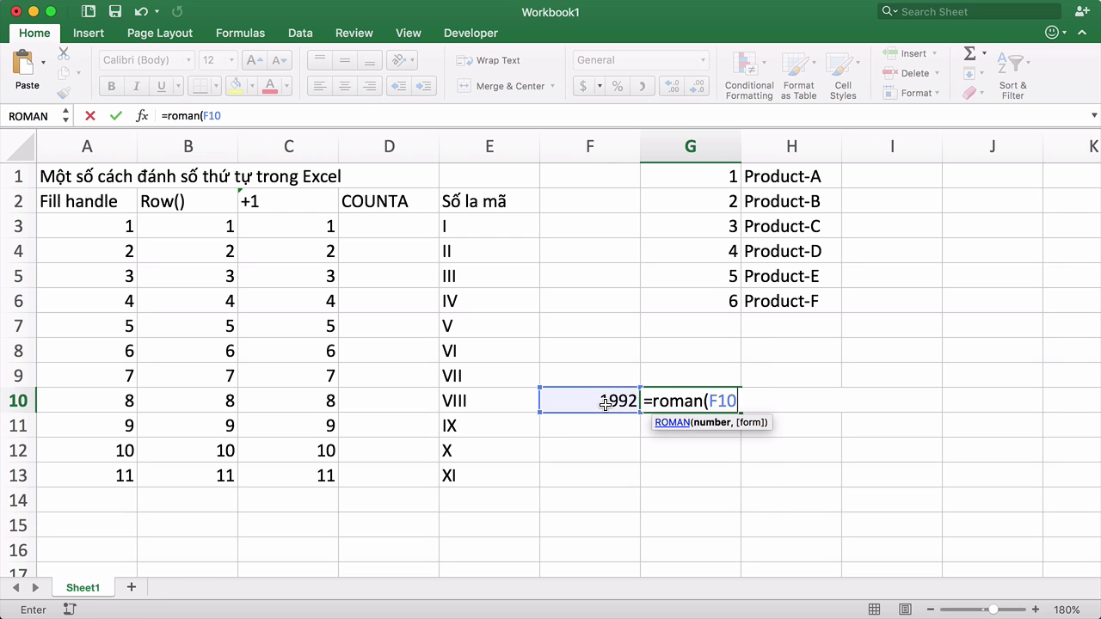
type(")")
key("Return")
left_click(666, 404)
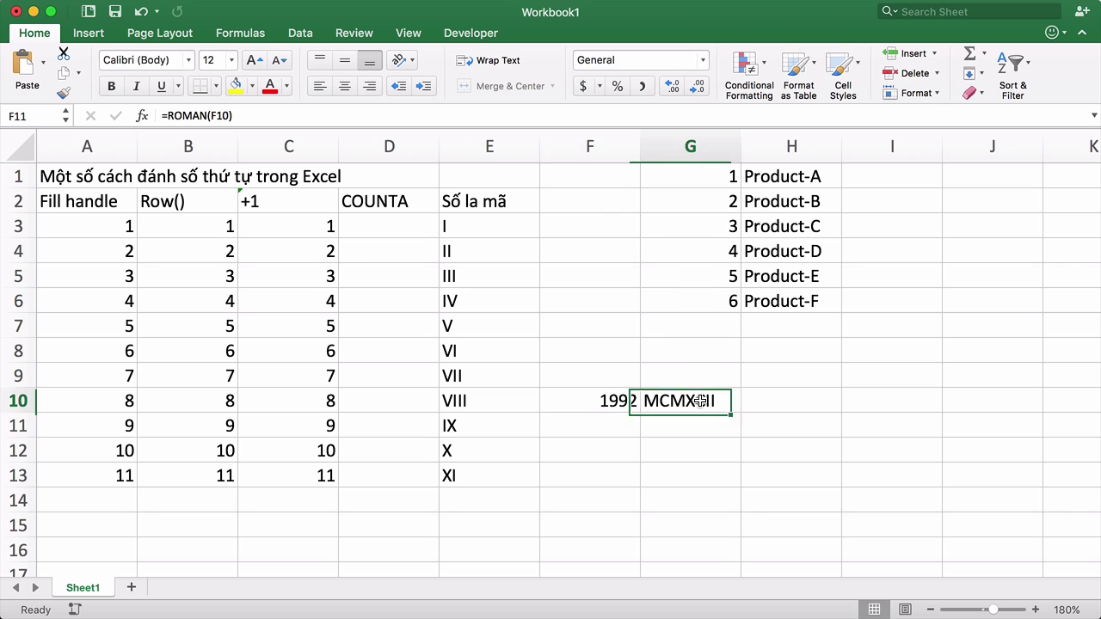